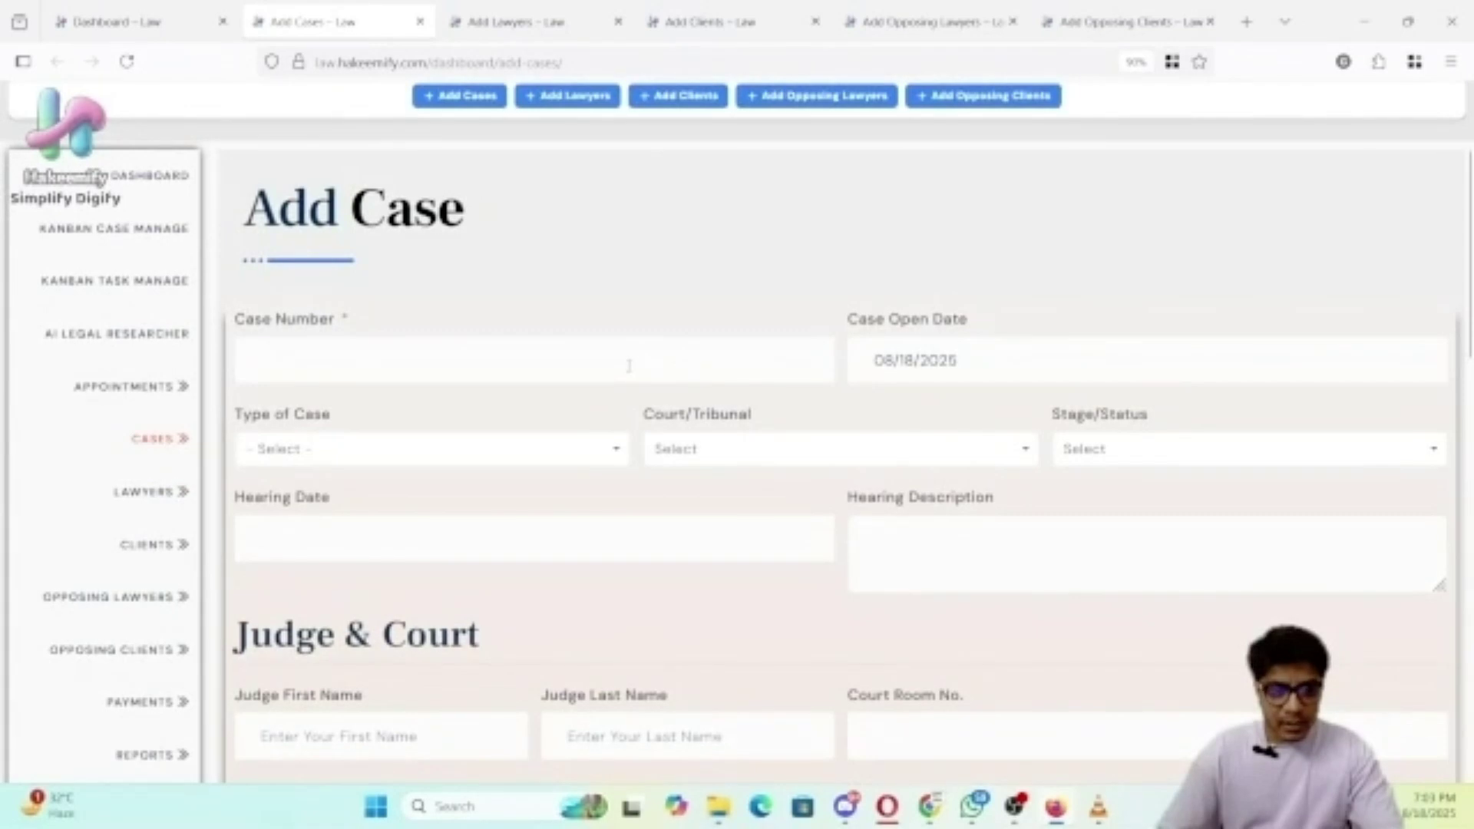
Examine the case detail fields of the Add Case form, including the Type of Case, Court/Tribunal and Stage/Status options.
scroll(628, 375, "down", 1)
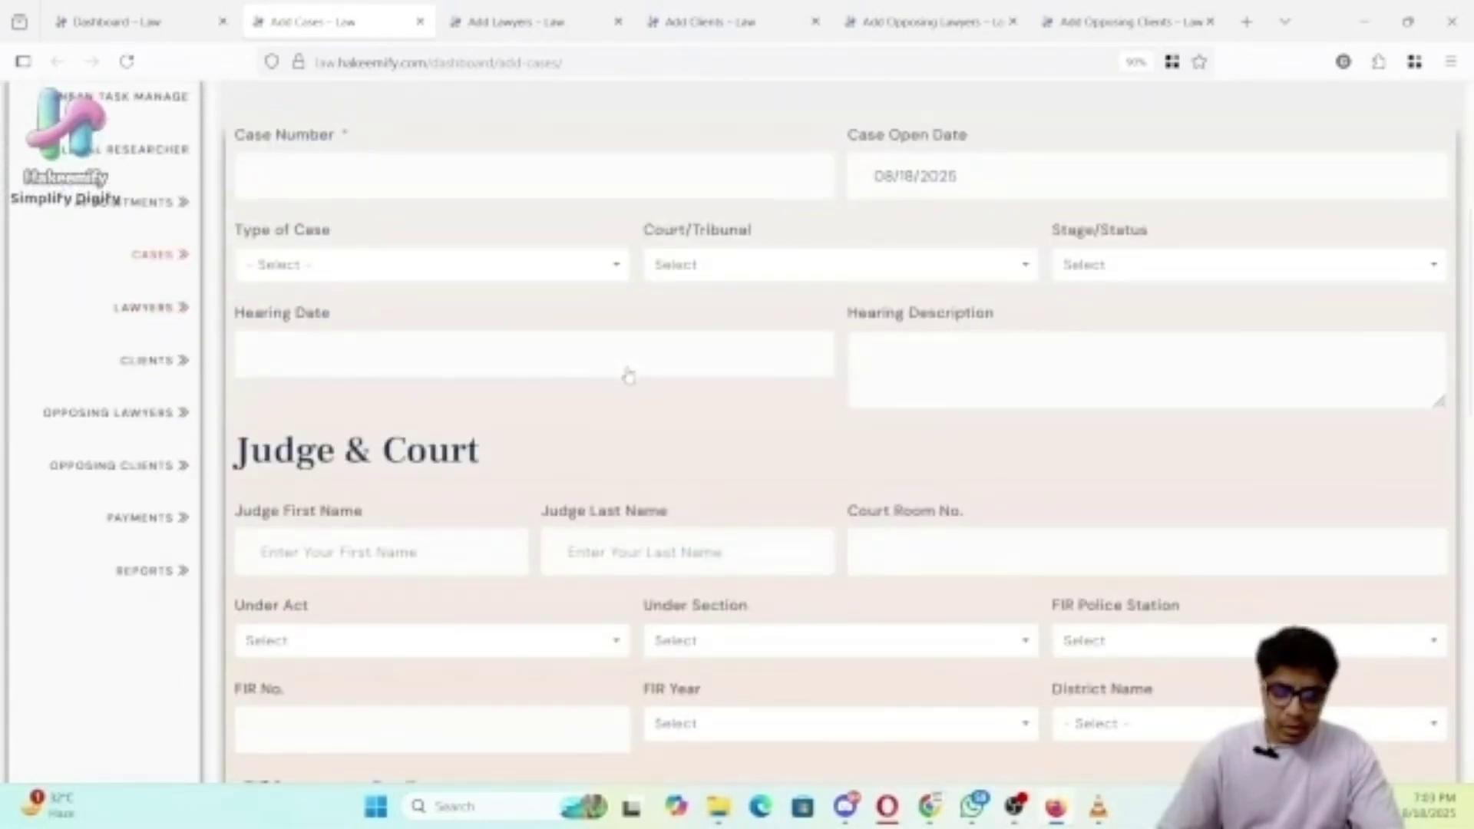
scroll(629, 375, "down", 2)
scroll(629, 369, "up", 2)
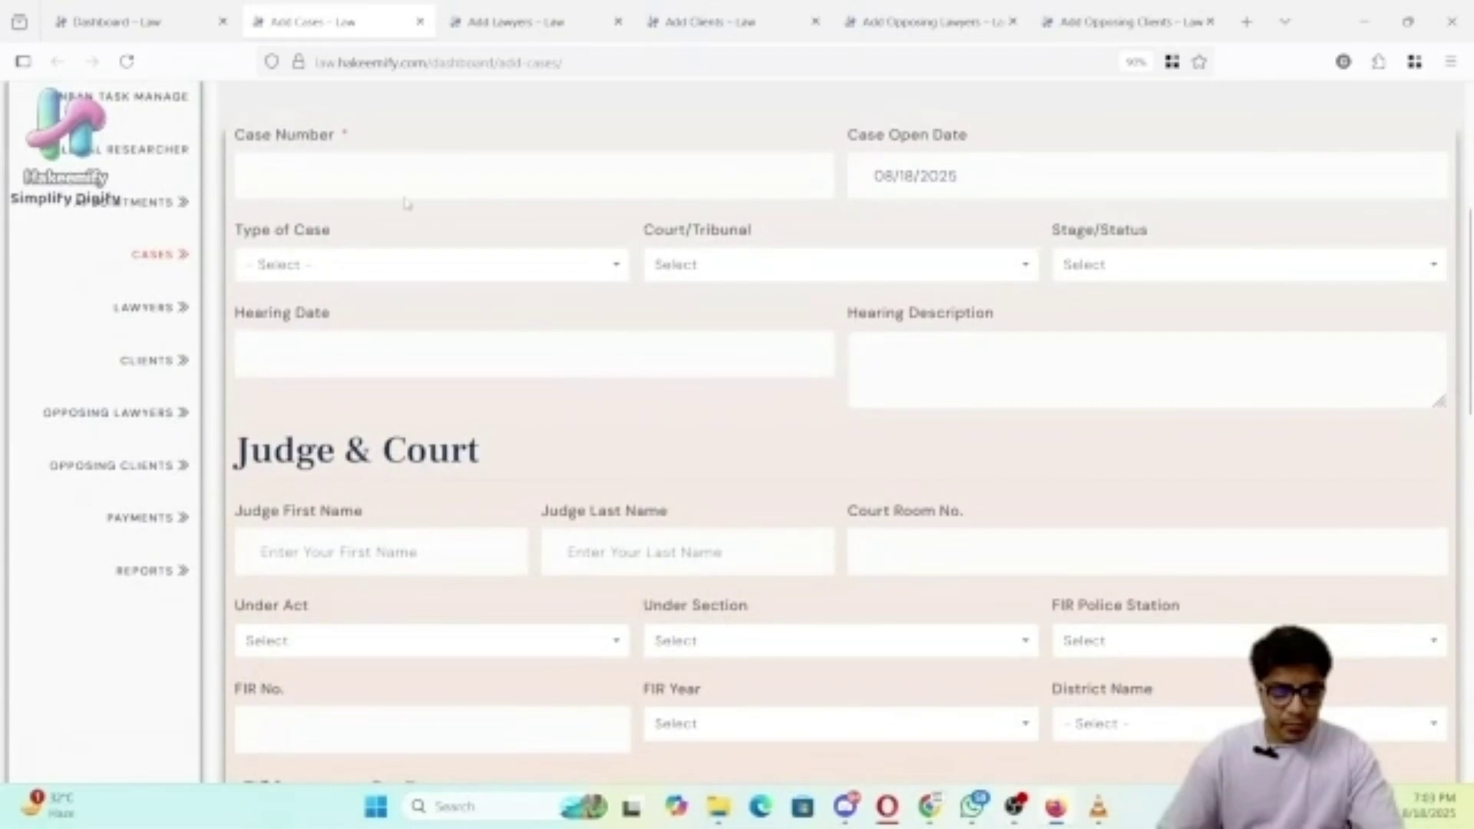
left_click(561, 272)
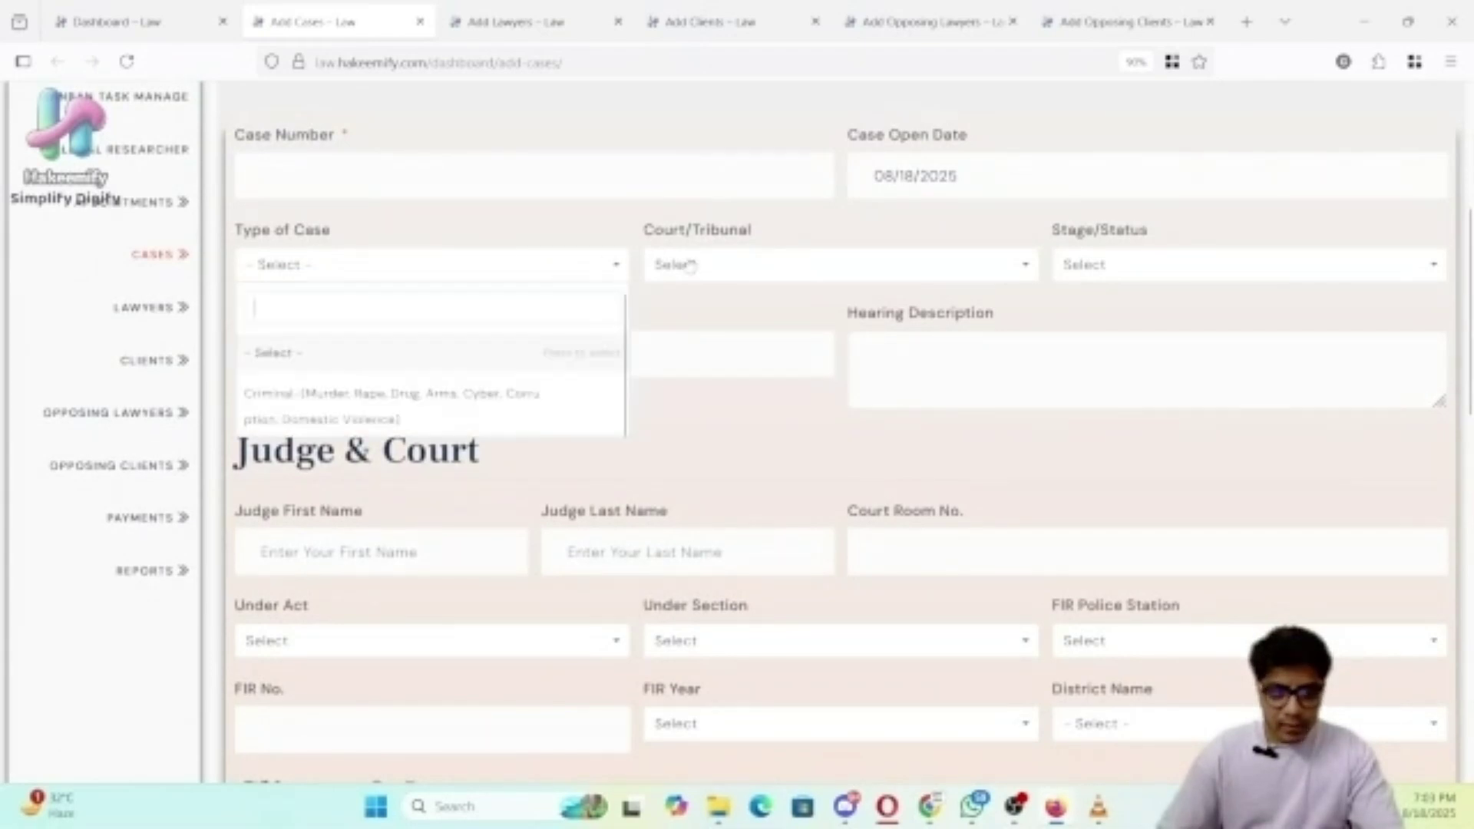
left_click(751, 270)
left_click(1098, 274)
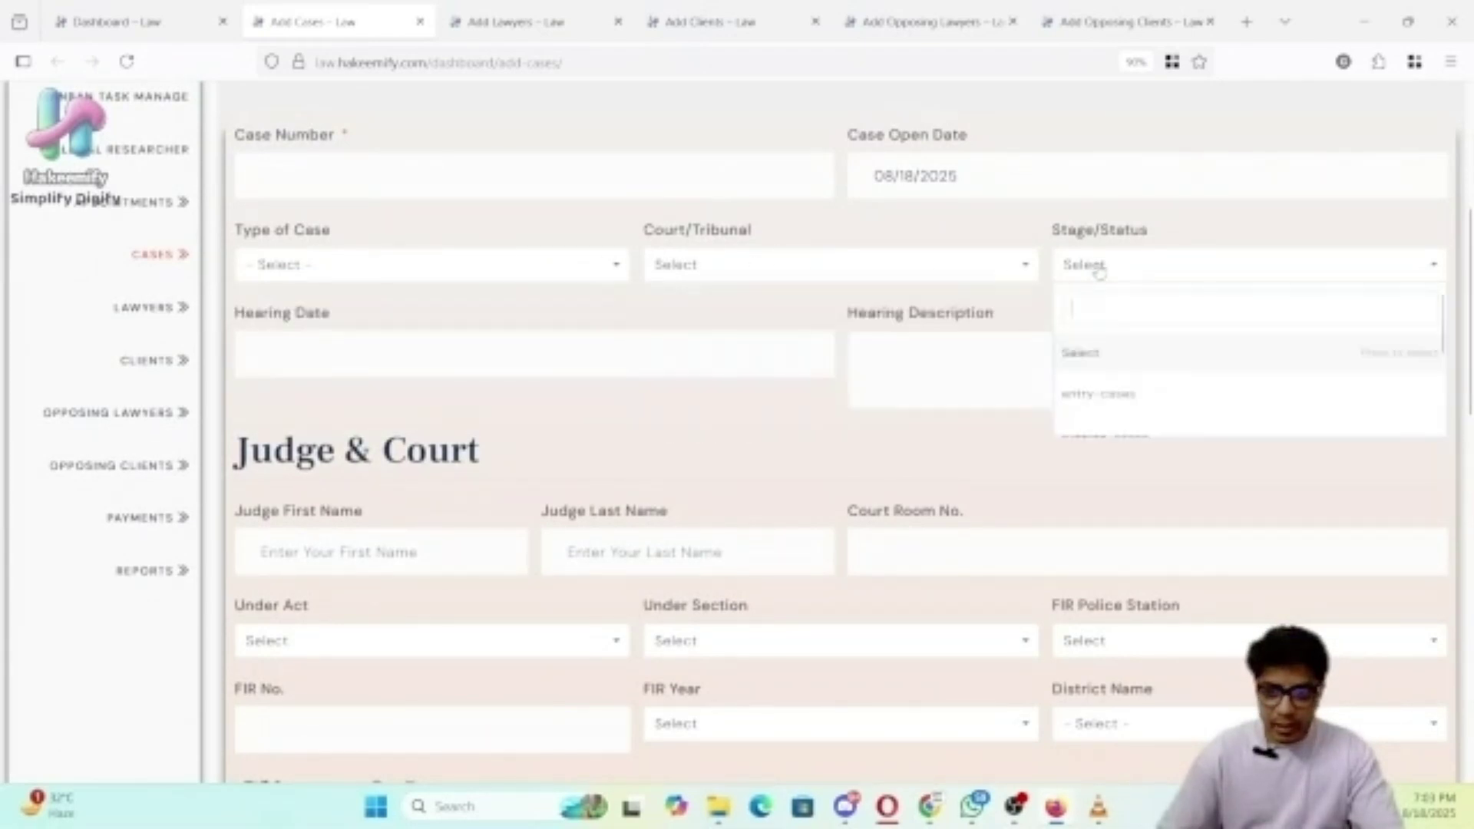
left_click(664, 416)
left_click(619, 354)
left_click(707, 321)
Examine the Judge & Court, Clients & Lawyers, Documents and Accounts sections of the Add Case form.
scroll(870, 296, "down", 3)
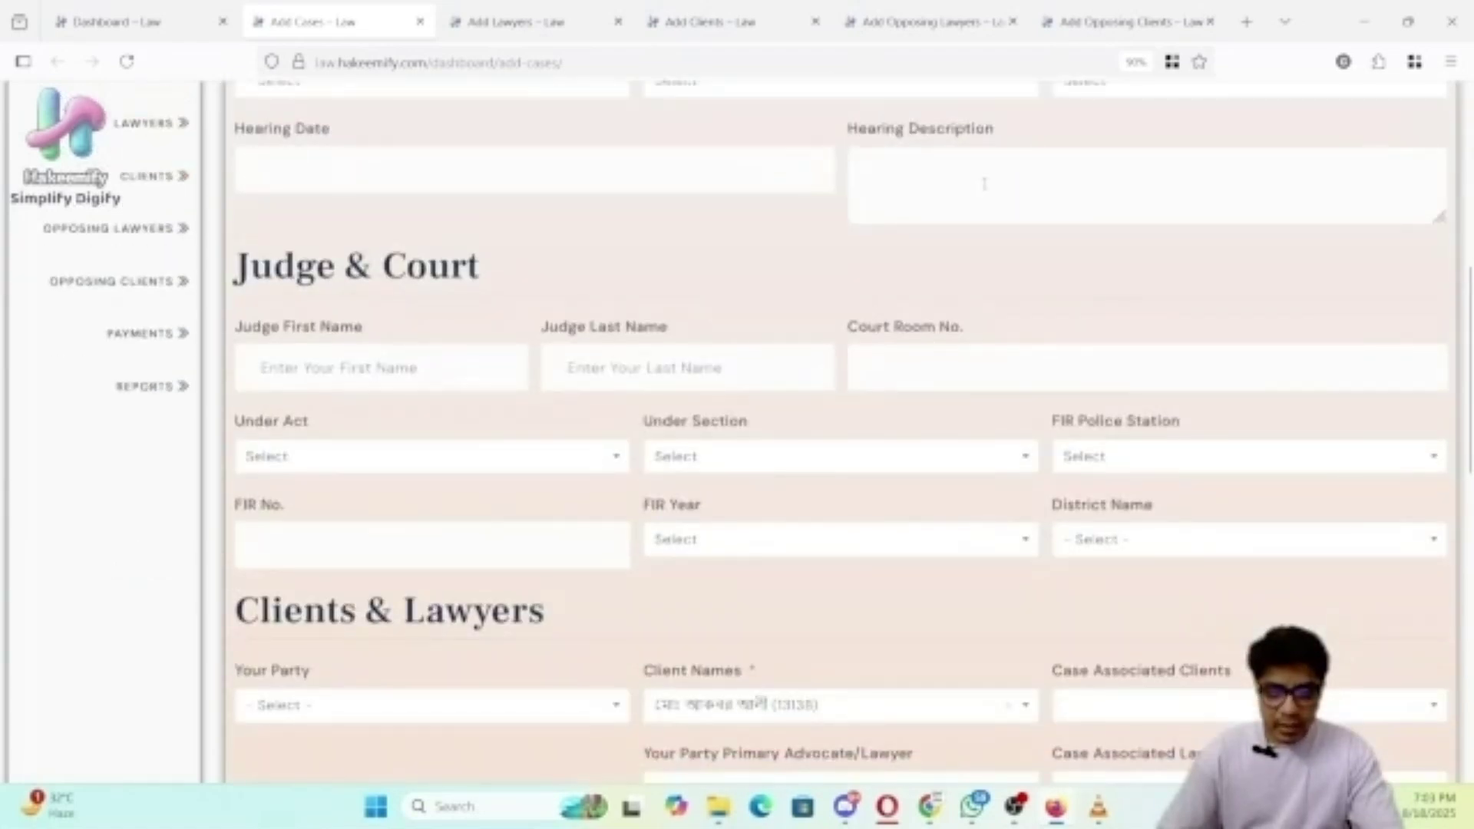
scroll(757, 261, "down", 2)
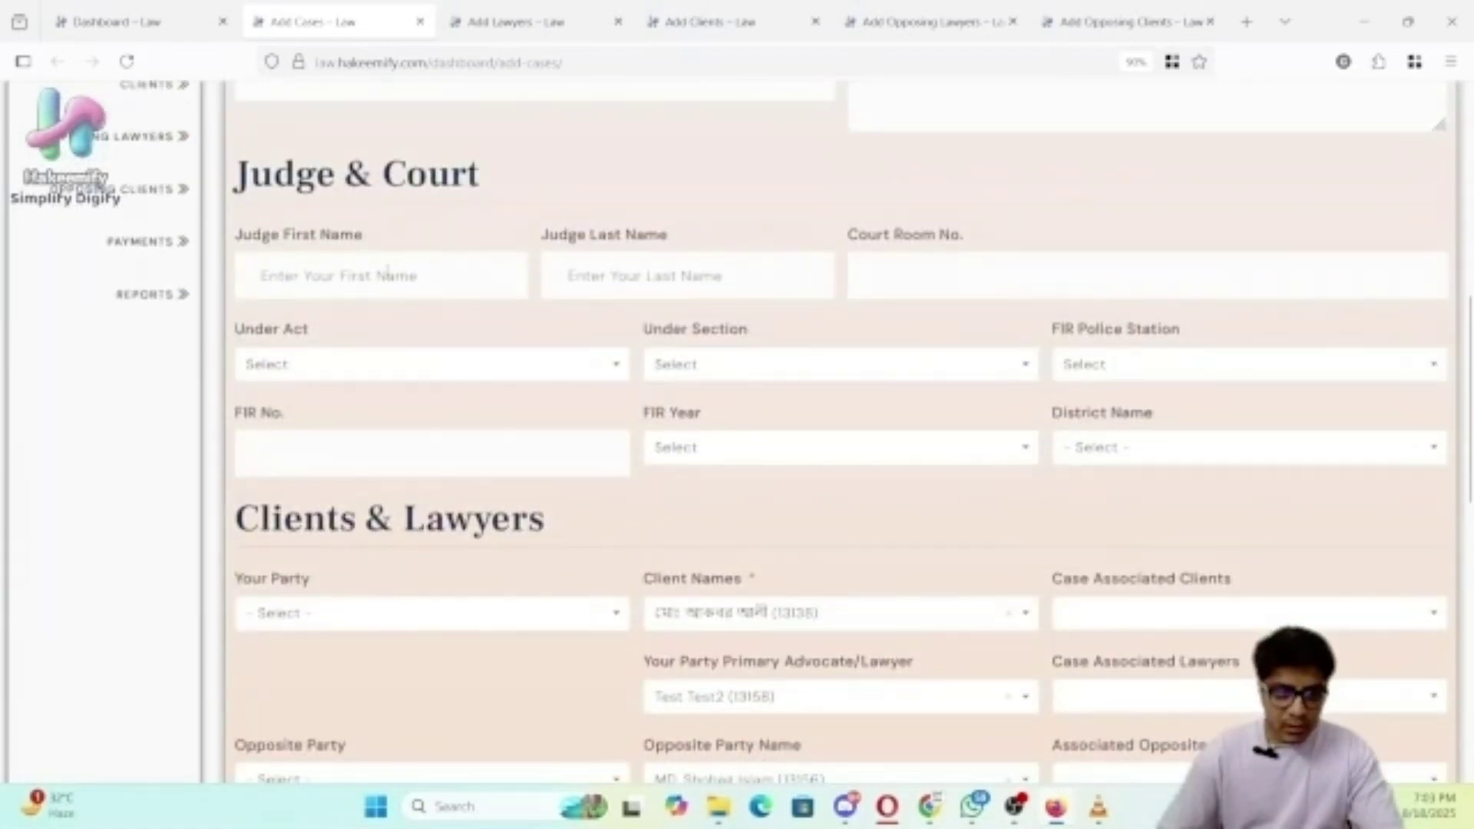
scroll(553, 307, "down", 2)
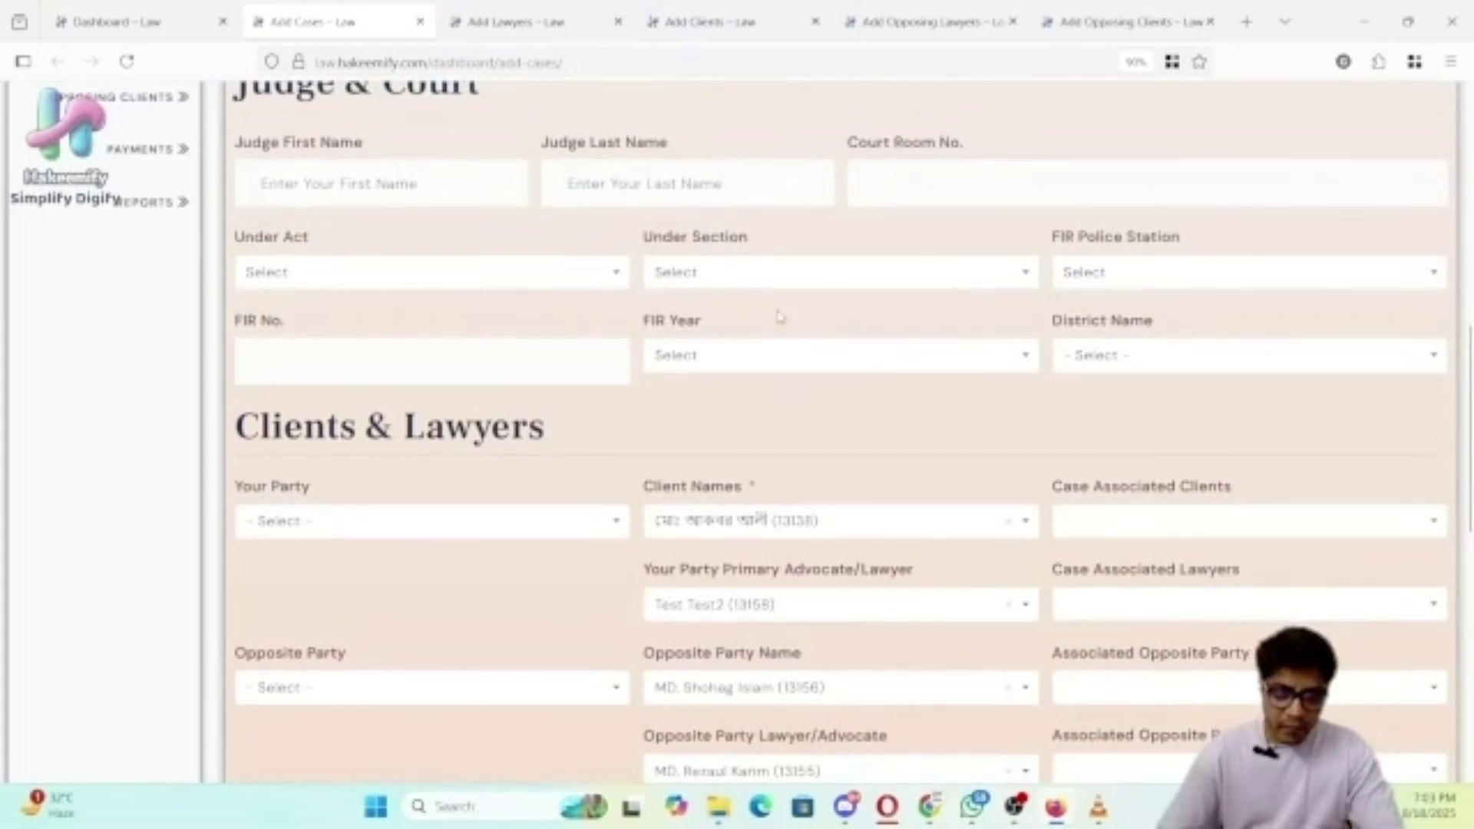
scroll(895, 371, "down", 4)
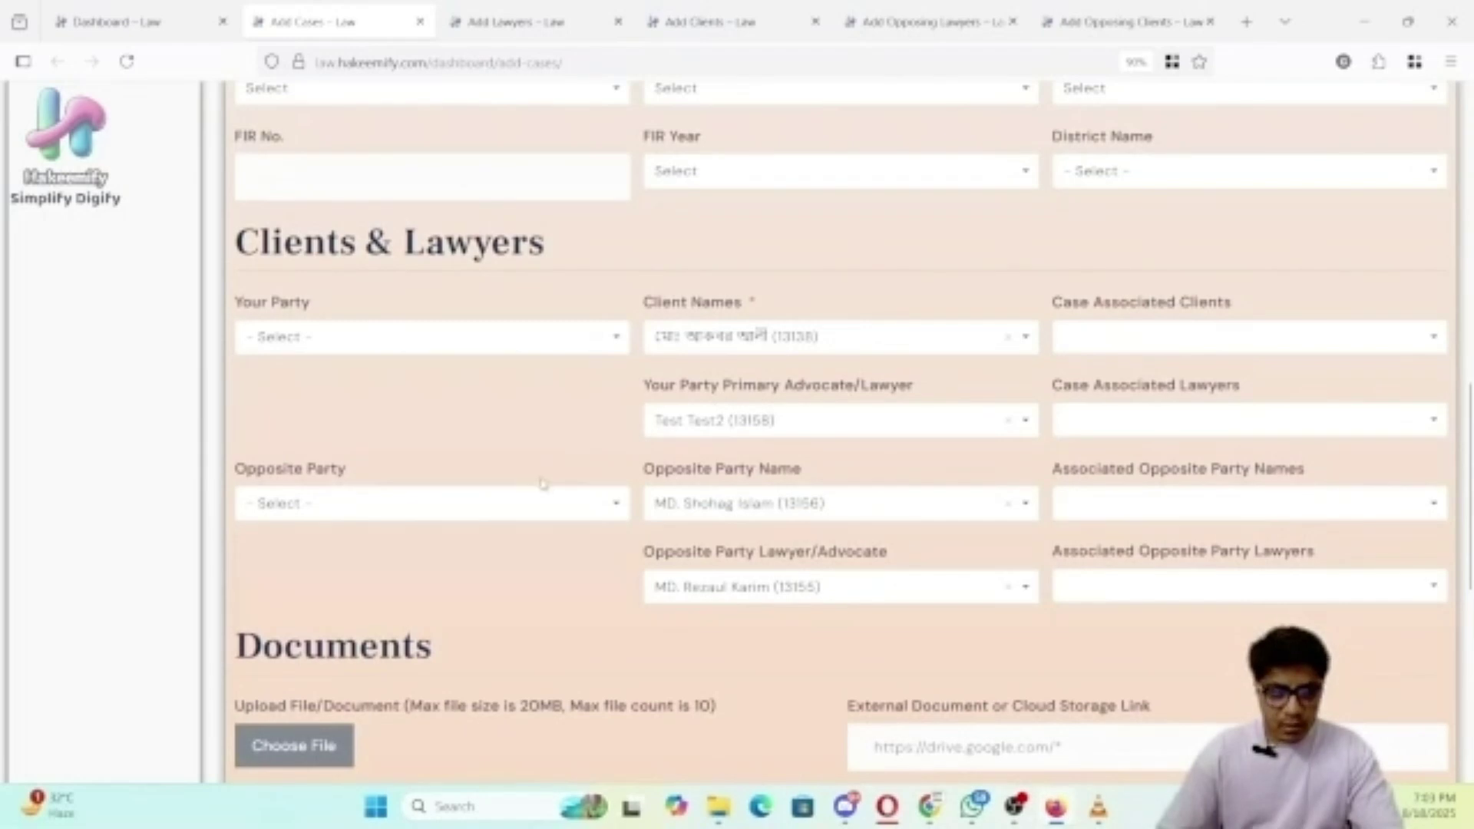
scroll(584, 453, "down", 6)
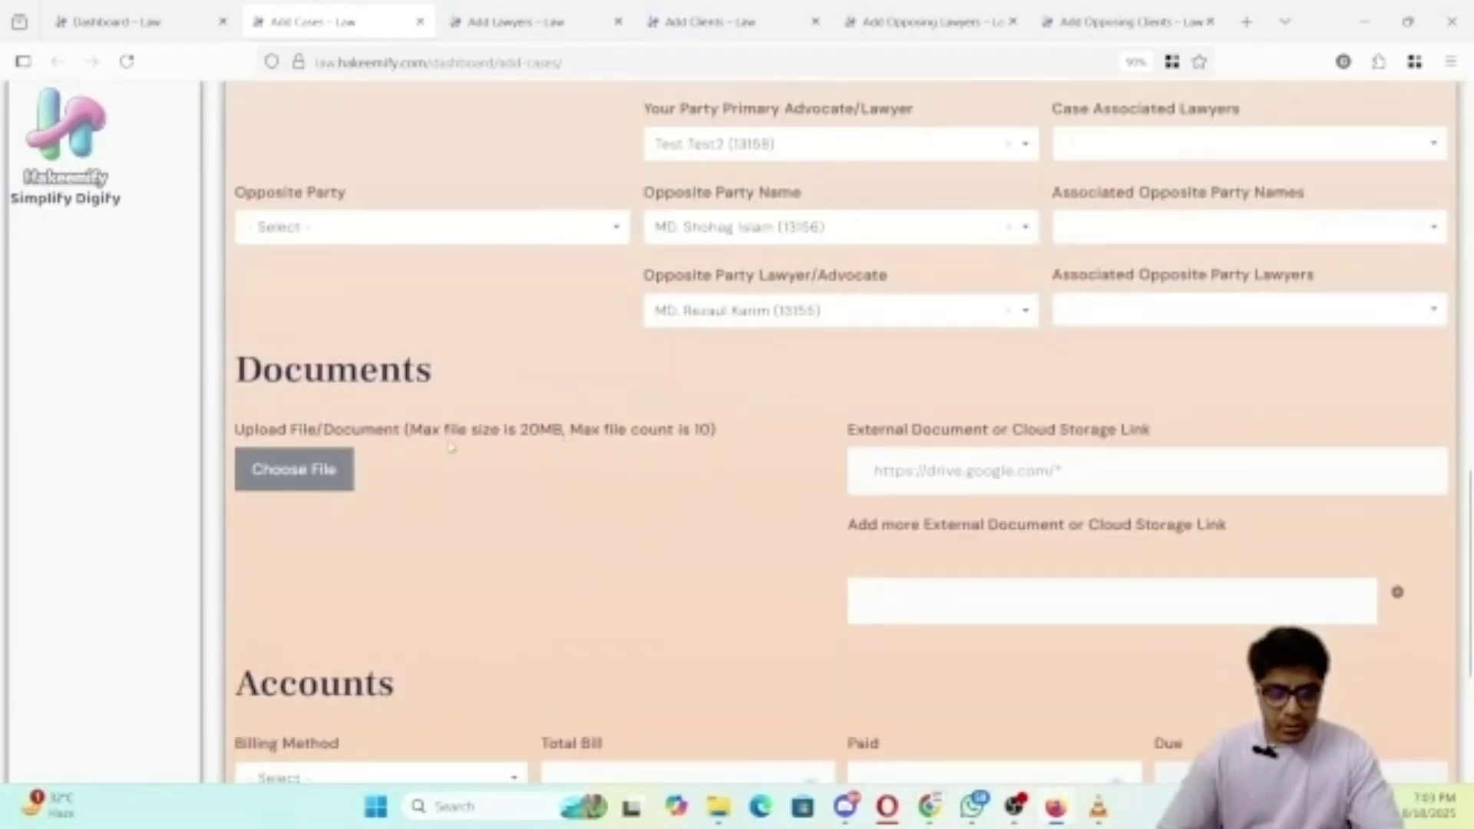
scroll(700, 474, "down", 2)
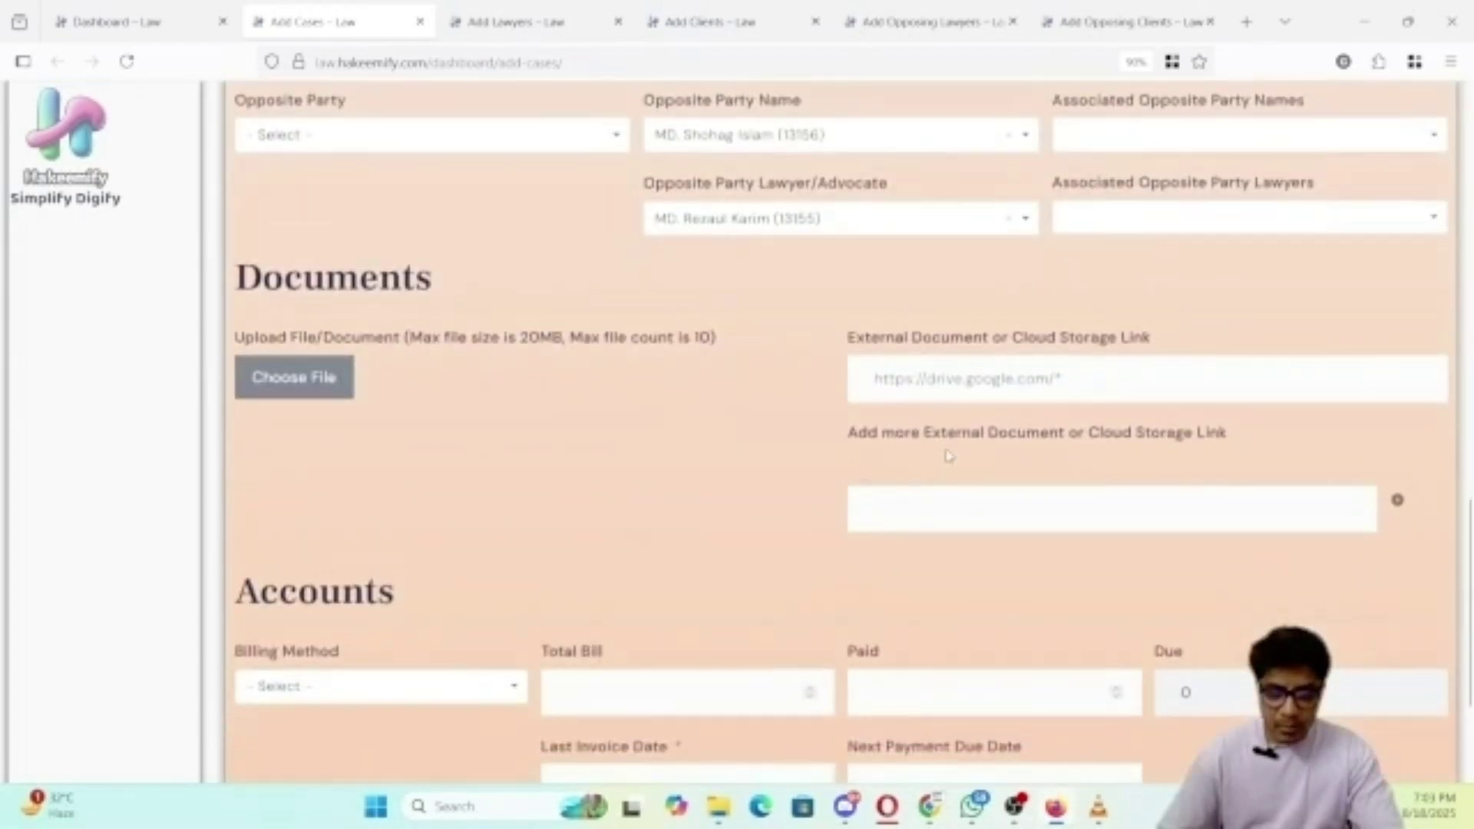
scroll(722, 399, "down", 4)
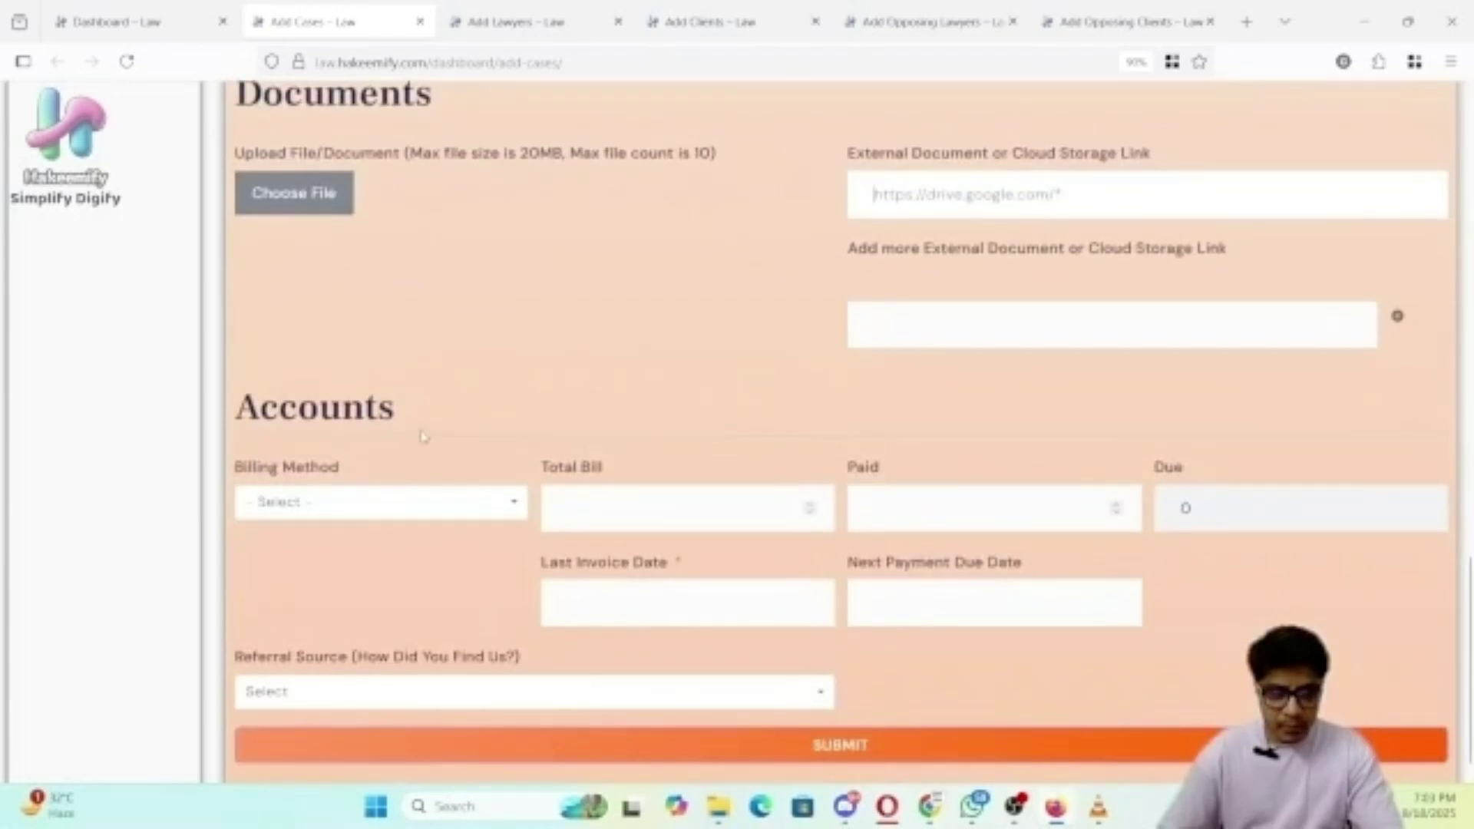
scroll(382, 492, "down", 1)
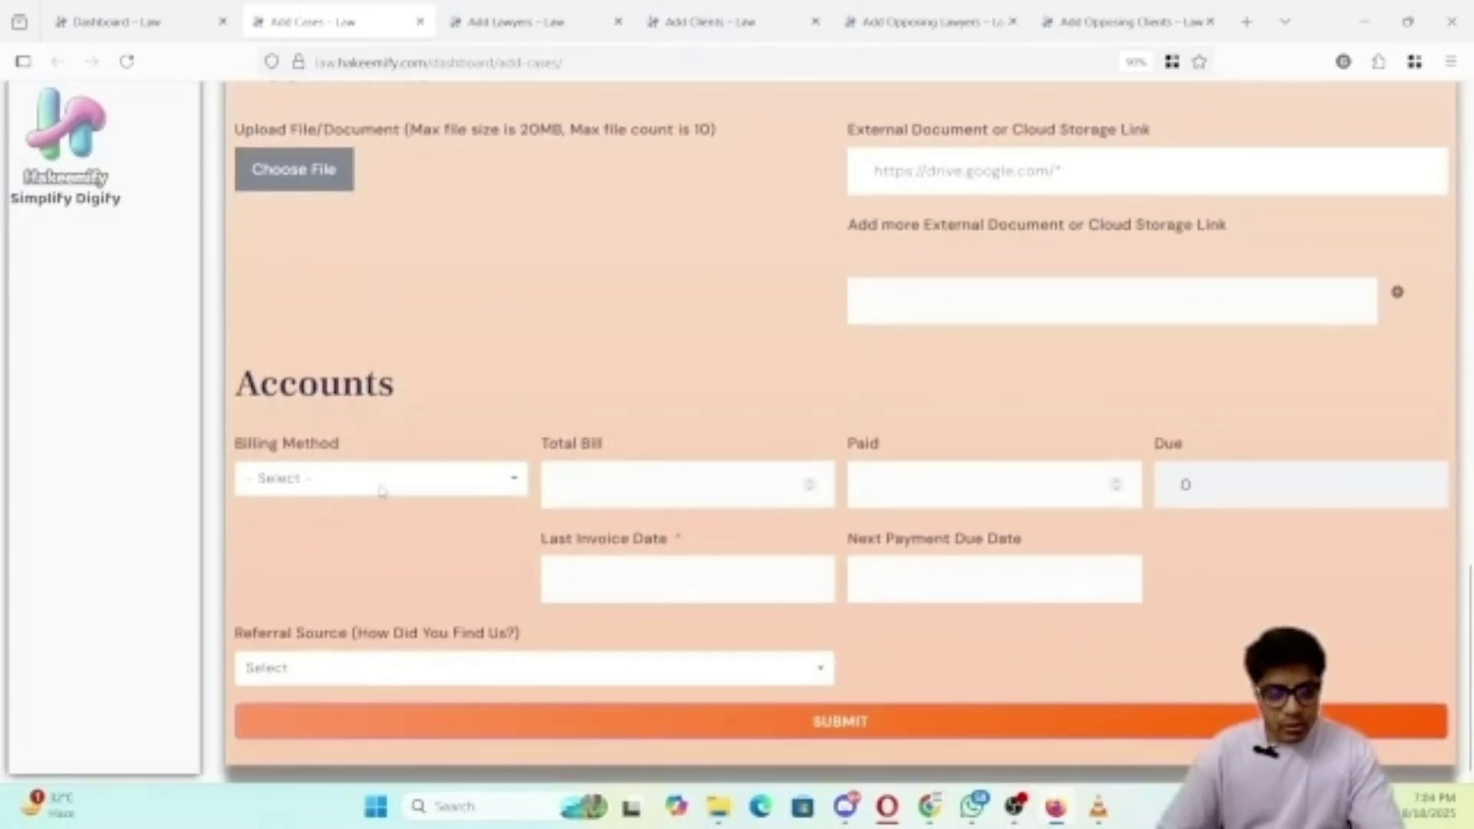
scroll(588, 610, "up", 5)
Look through the forms for adding lawyers, clients, opposing lawyers and opposing clients, ending on the dashboard.
left_click(115, 21)
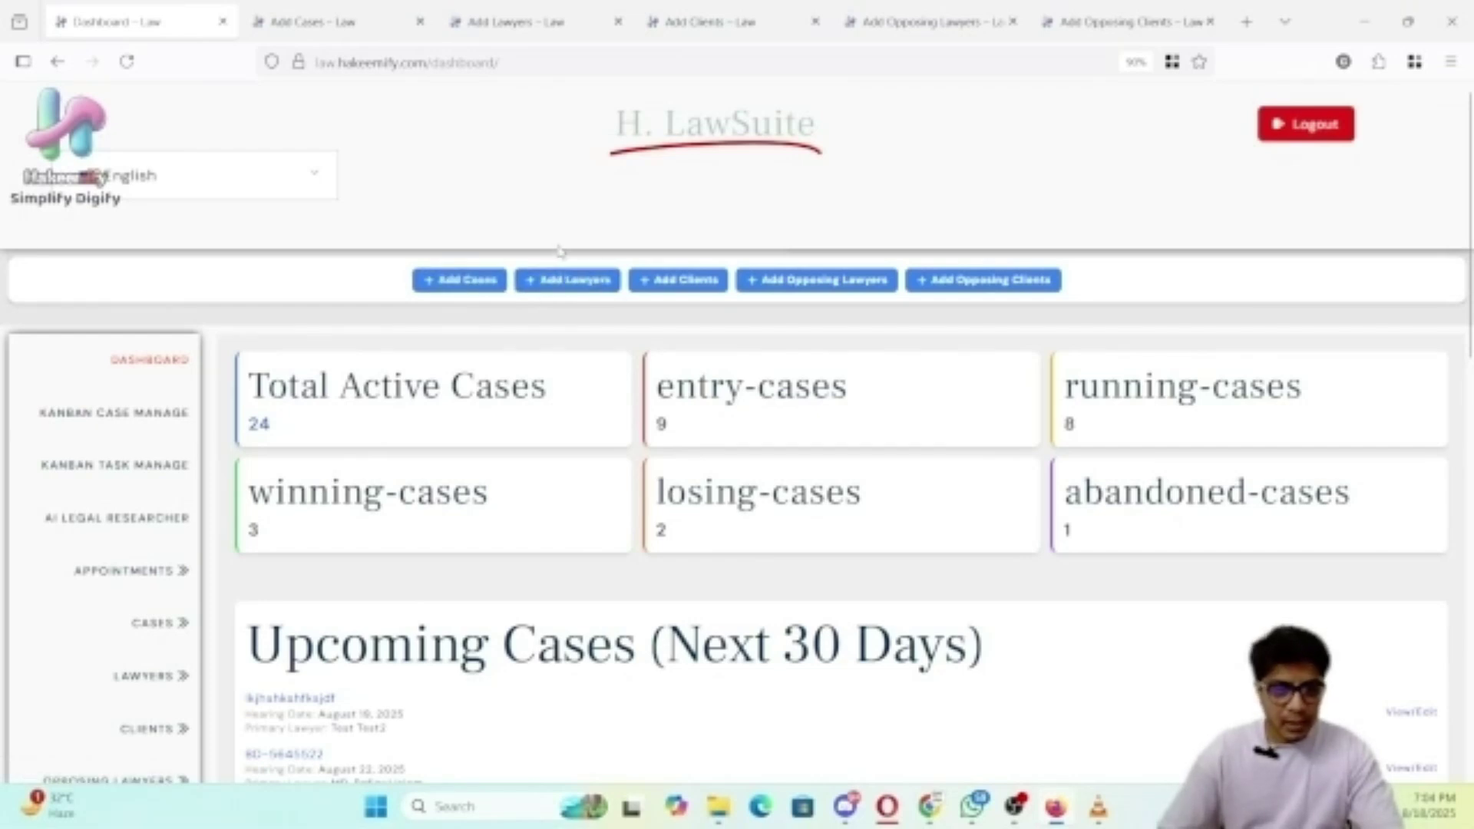
left_click(530, 27)
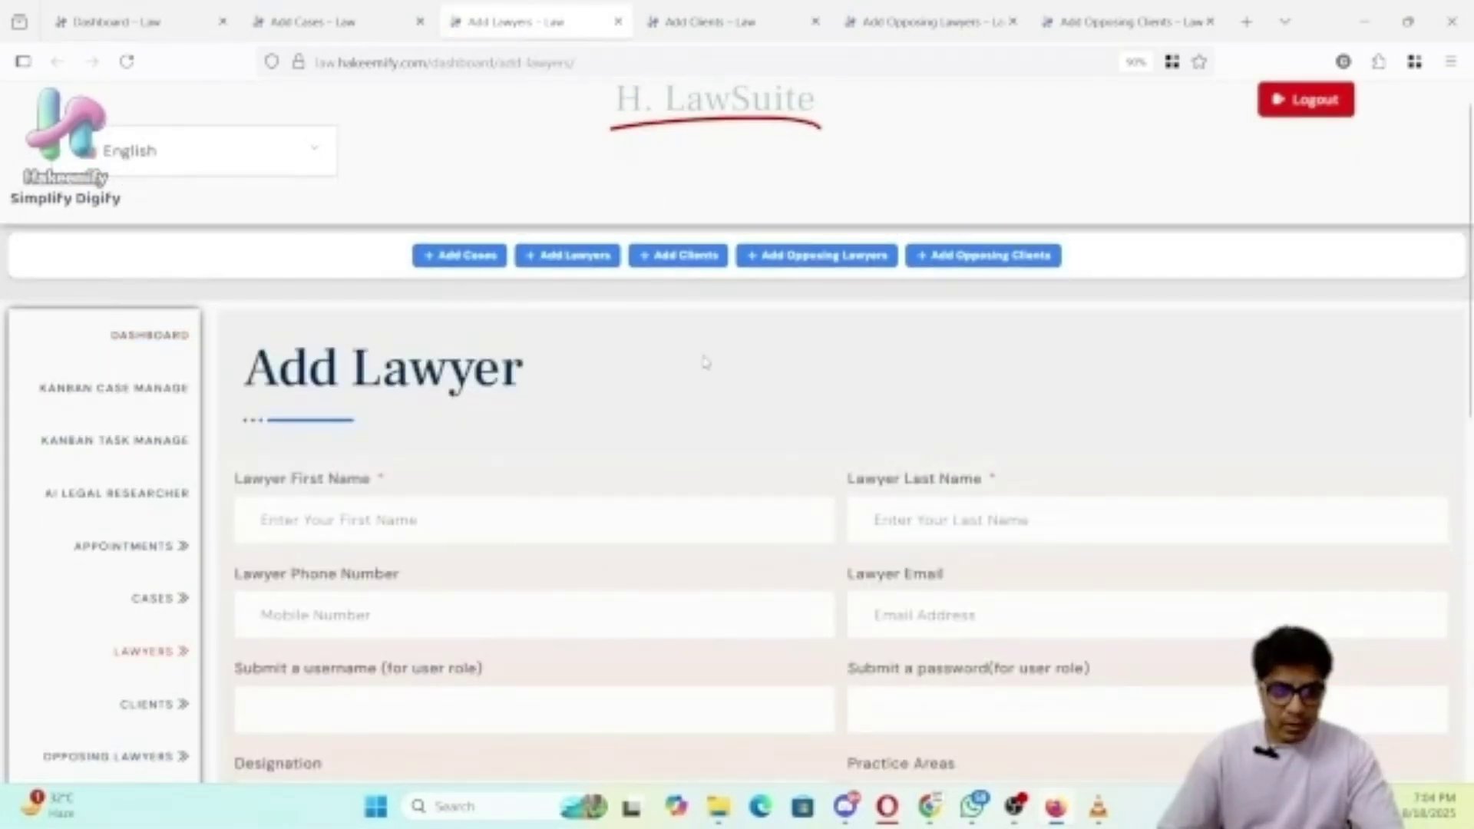
scroll(705, 364, "down", 3)
left_click(733, 23)
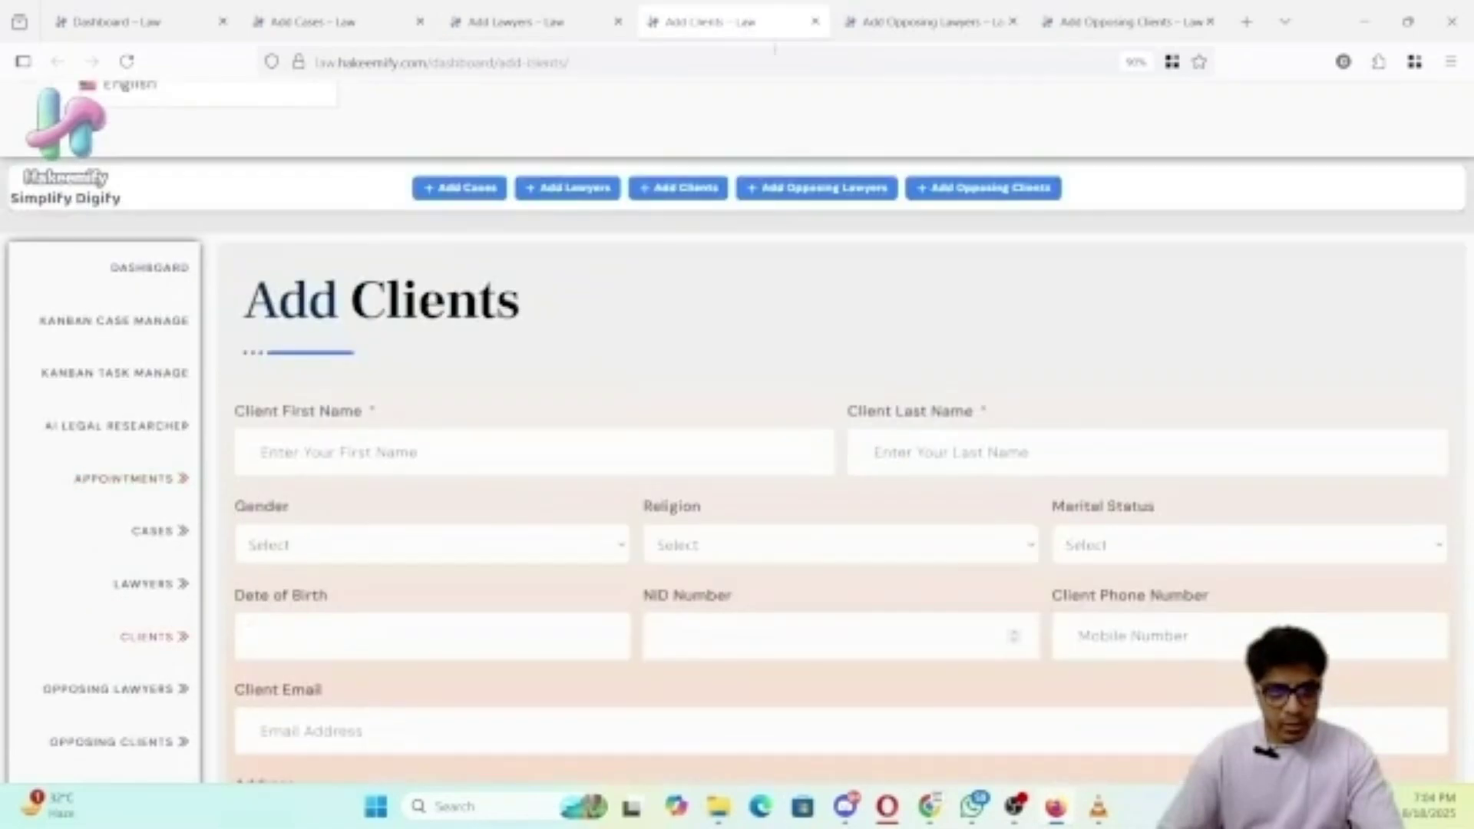
left_click(883, 22)
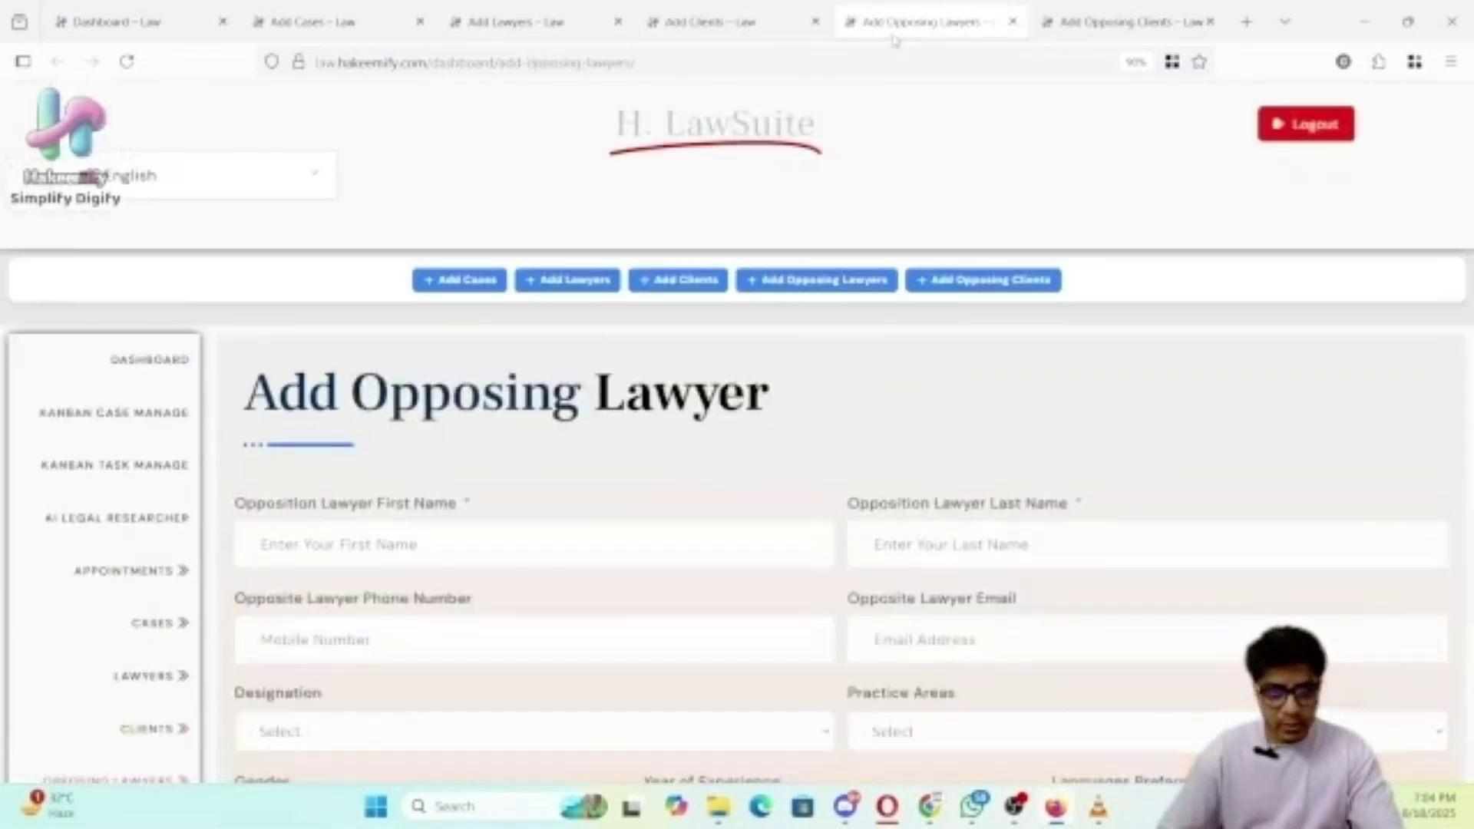
left_click(1063, 27)
left_click(192, 27)
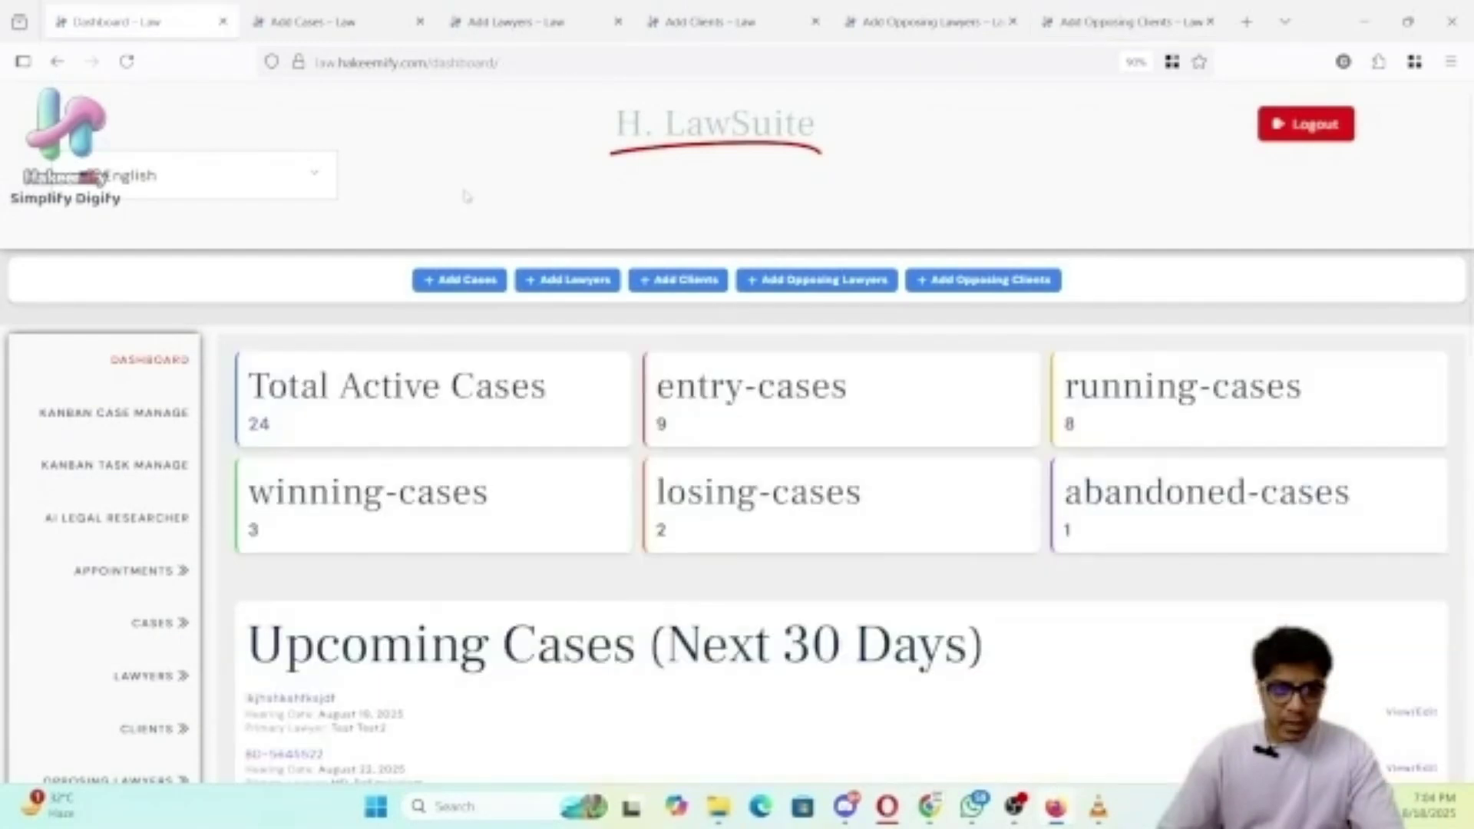
Open the upcoming case with the August 19, 2025 hearing, review its update form, and return to the dashboard.
scroll(749, 353, "down", 2)
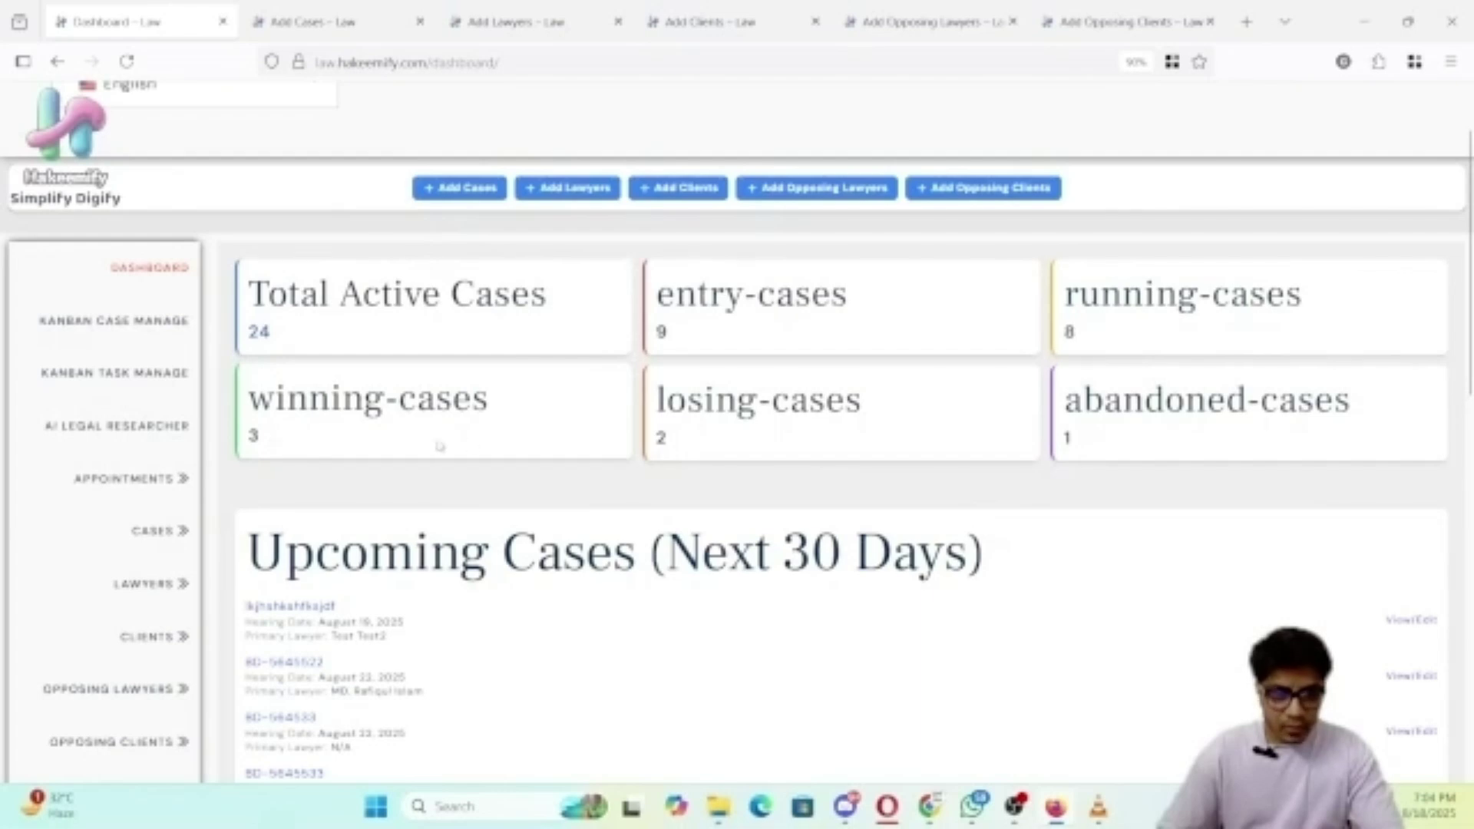
scroll(749, 347, "down", 3)
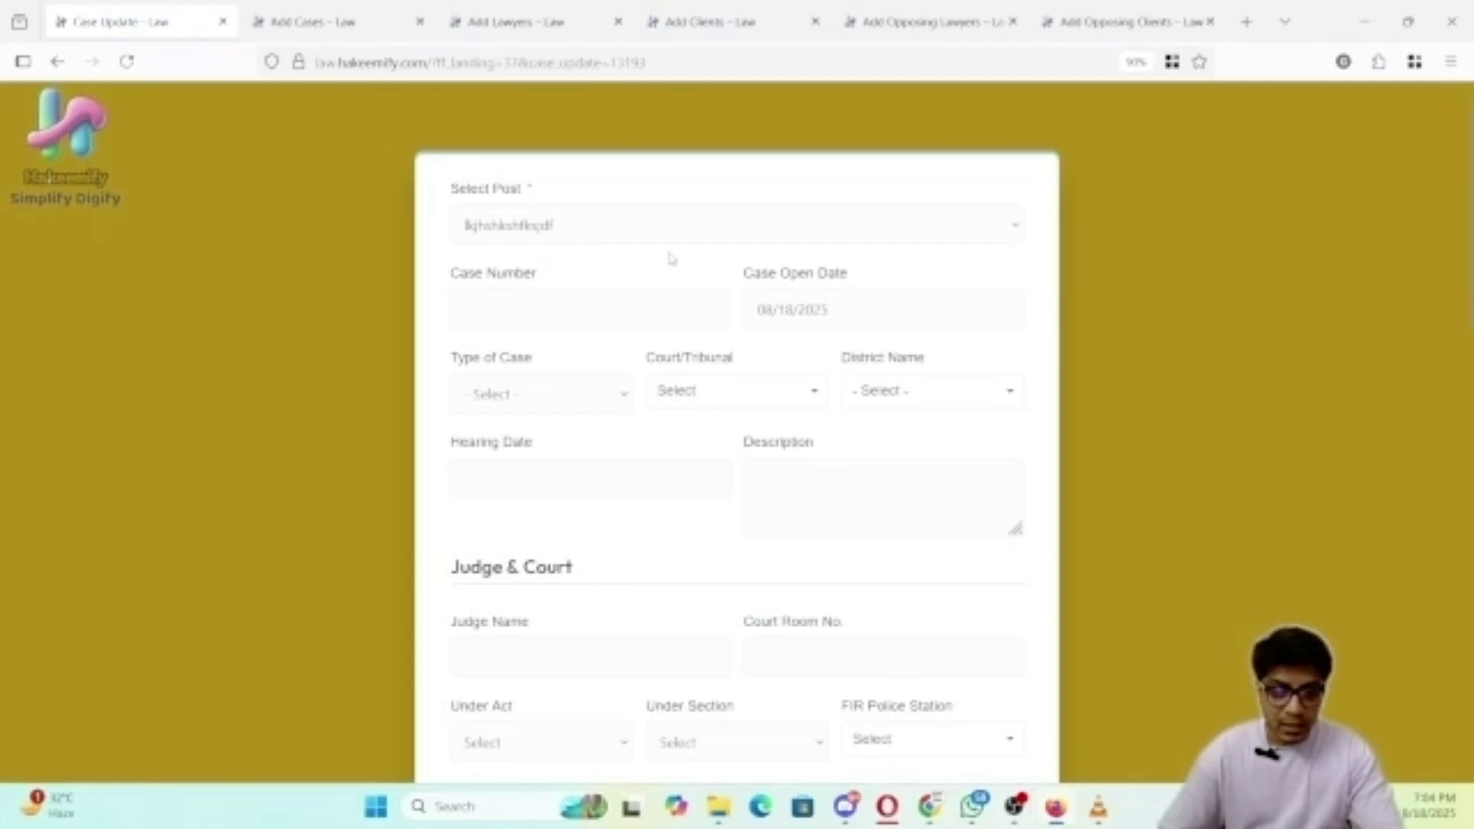
scroll(671, 258, "down", 10)
scroll(670, 258, "down", 4)
scroll(593, 242, "up", 4)
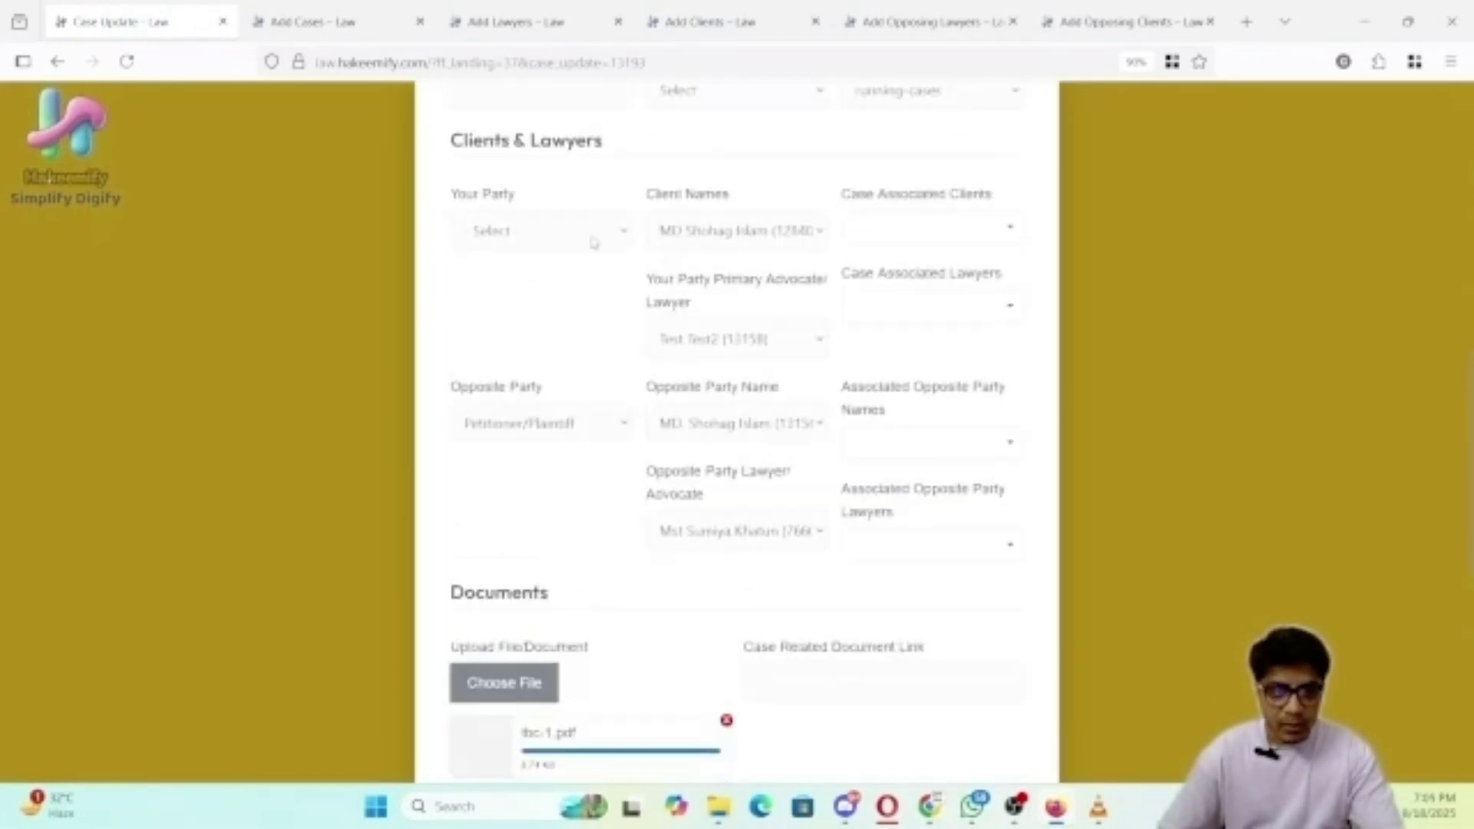
left_click(57, 61)
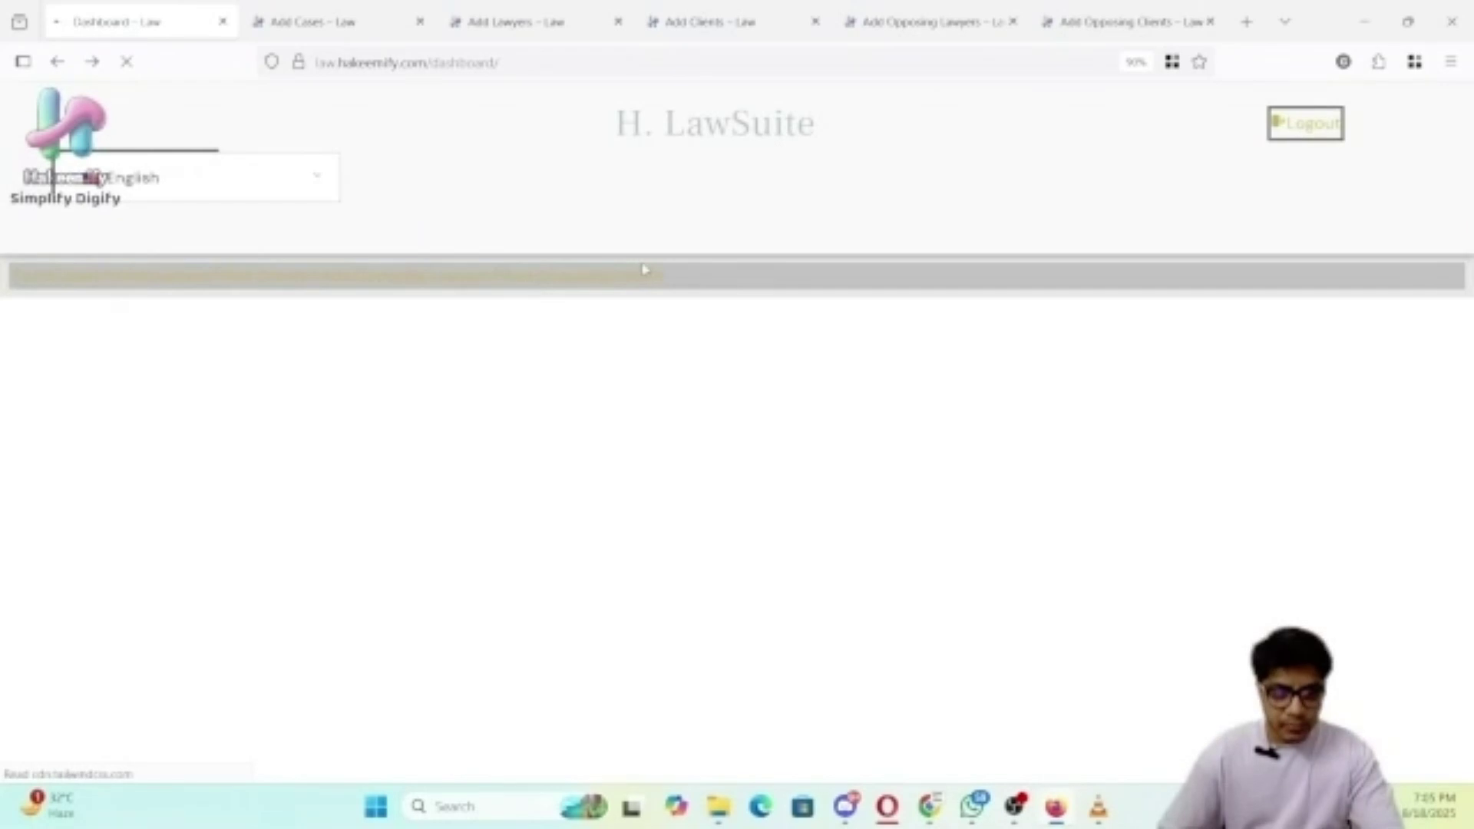
Examine the dashboard's upcoming cases list and the Case Summary table.
scroll(648, 326, "down", 5)
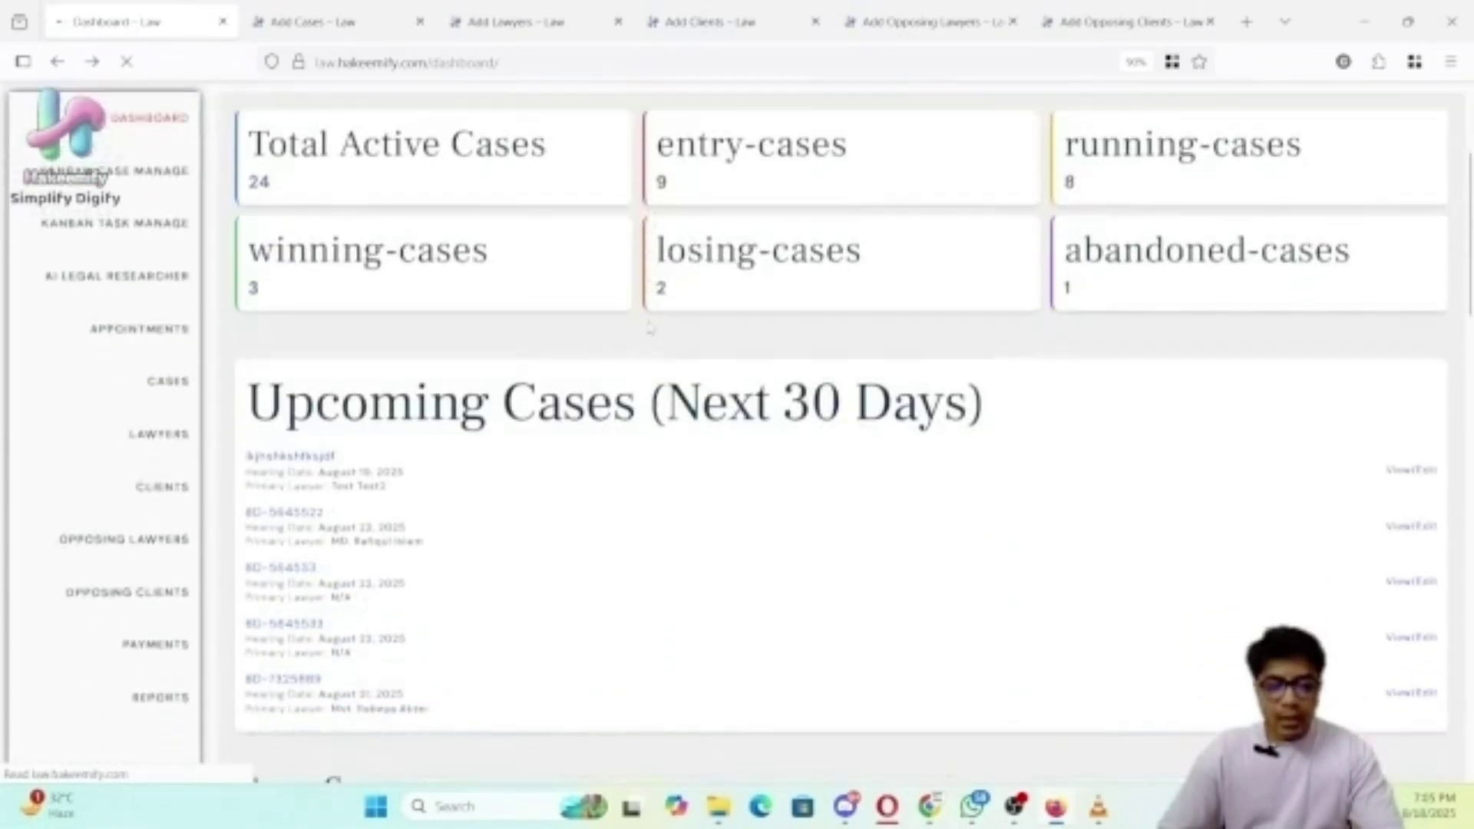
scroll(569, 300, "down", 4)
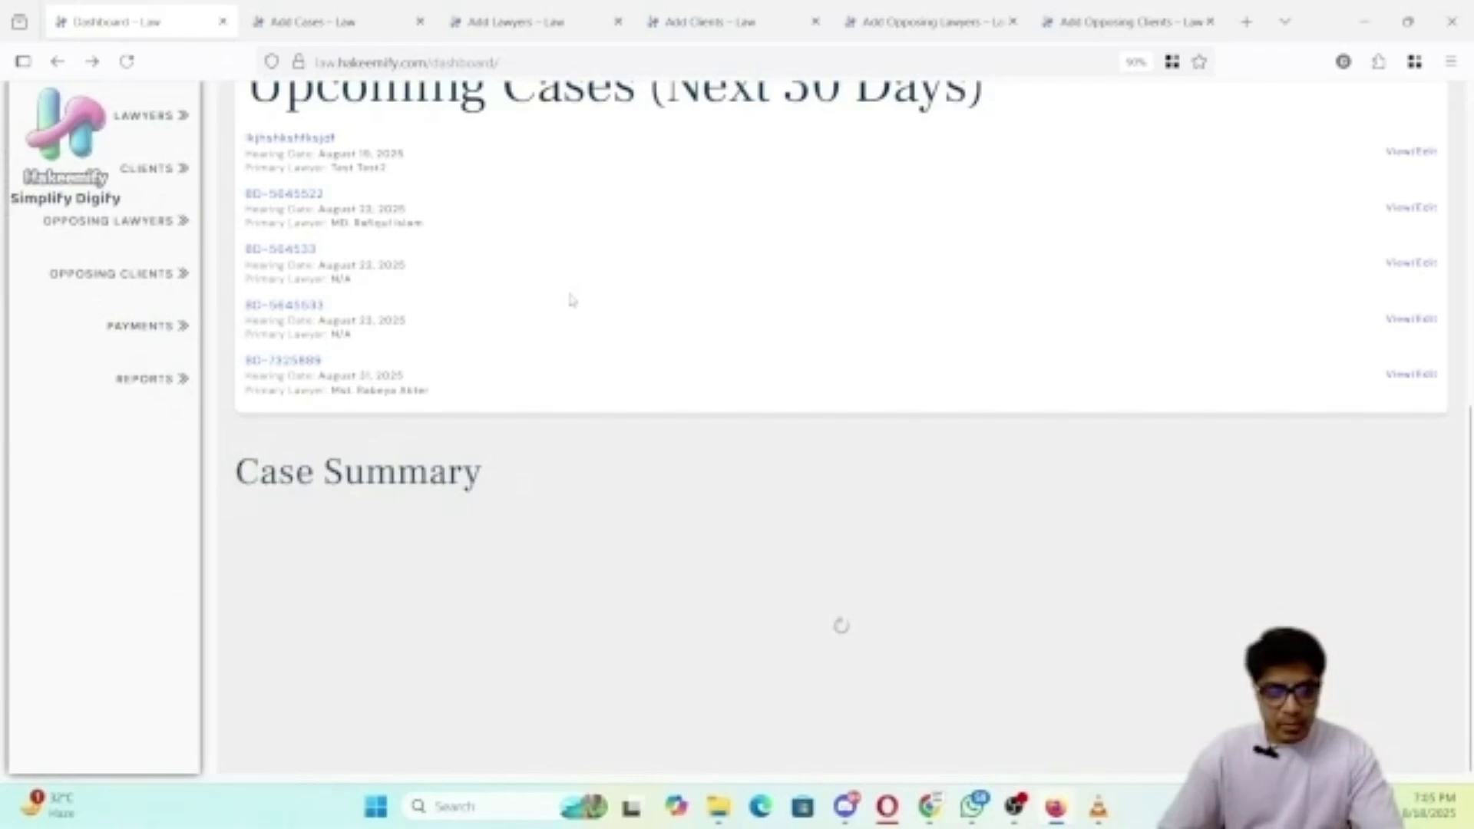
scroll(570, 304, "down", 7)
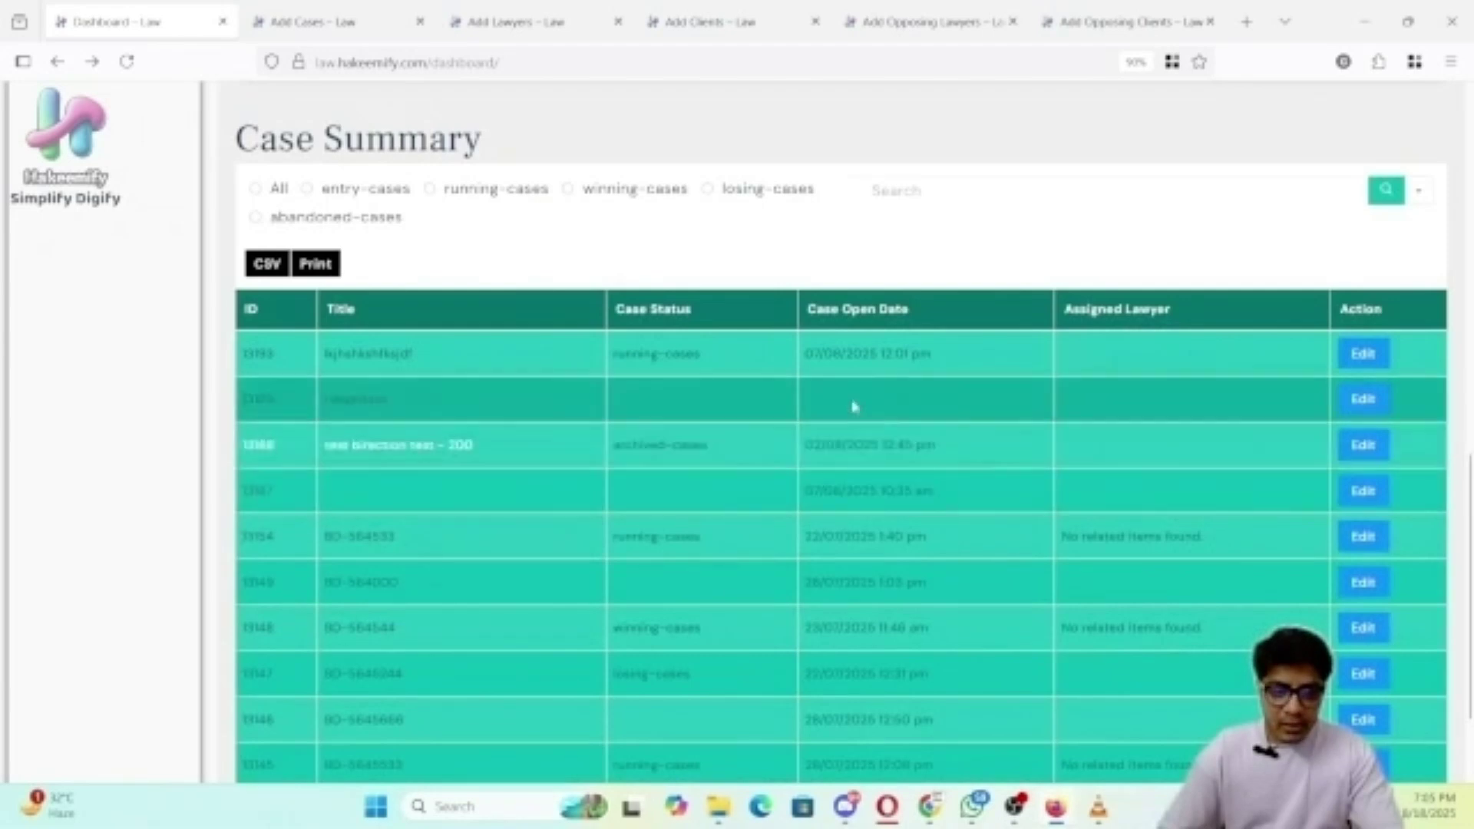
scroll(863, 292, "down", 2)
scroll(844, 384, "up", 4)
Filter the Case Summary table by running-cases, review the rows, and reset the filter to All.
left_click(1000, 331)
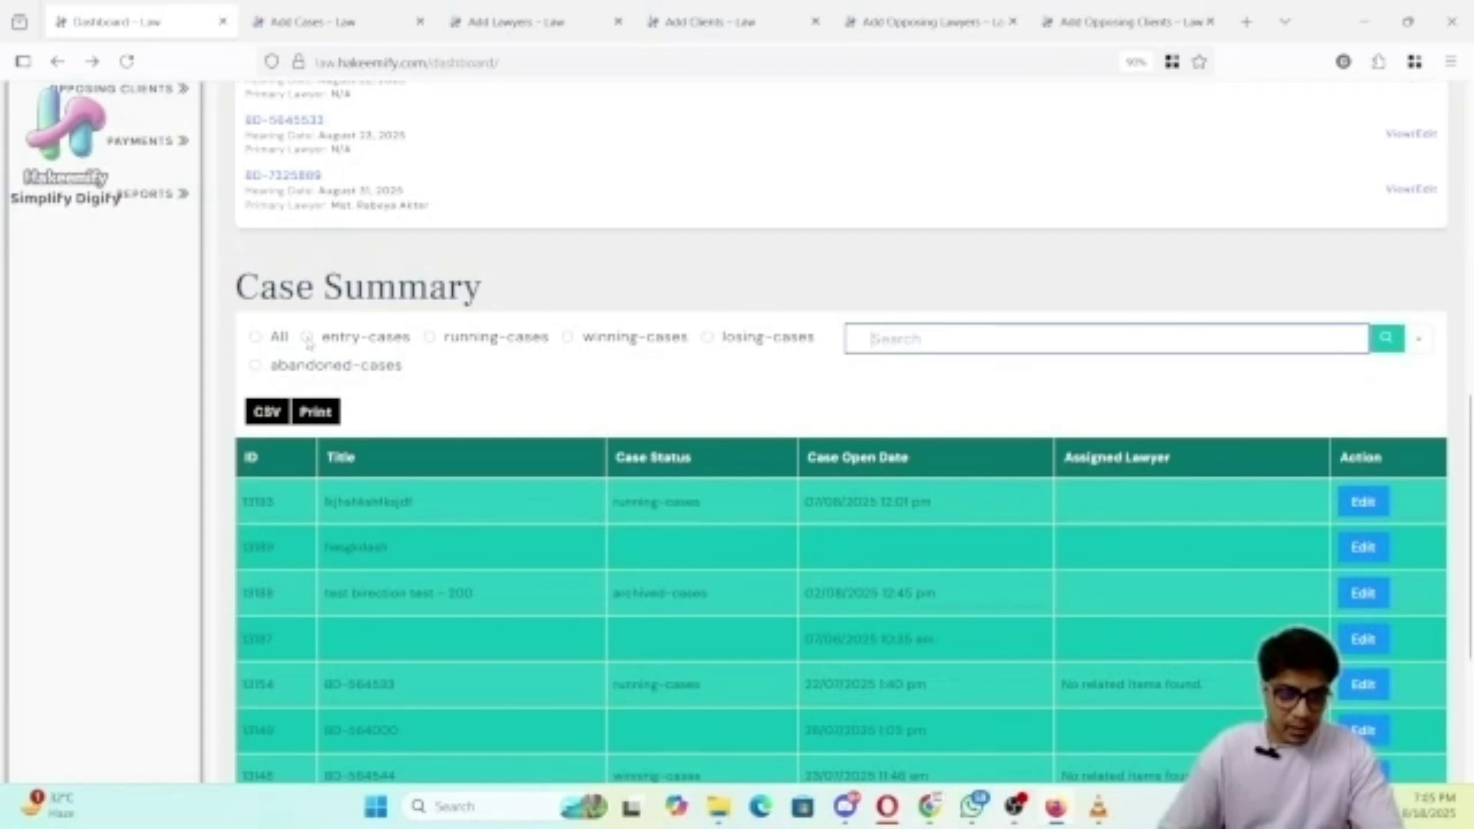
left_click(430, 338)
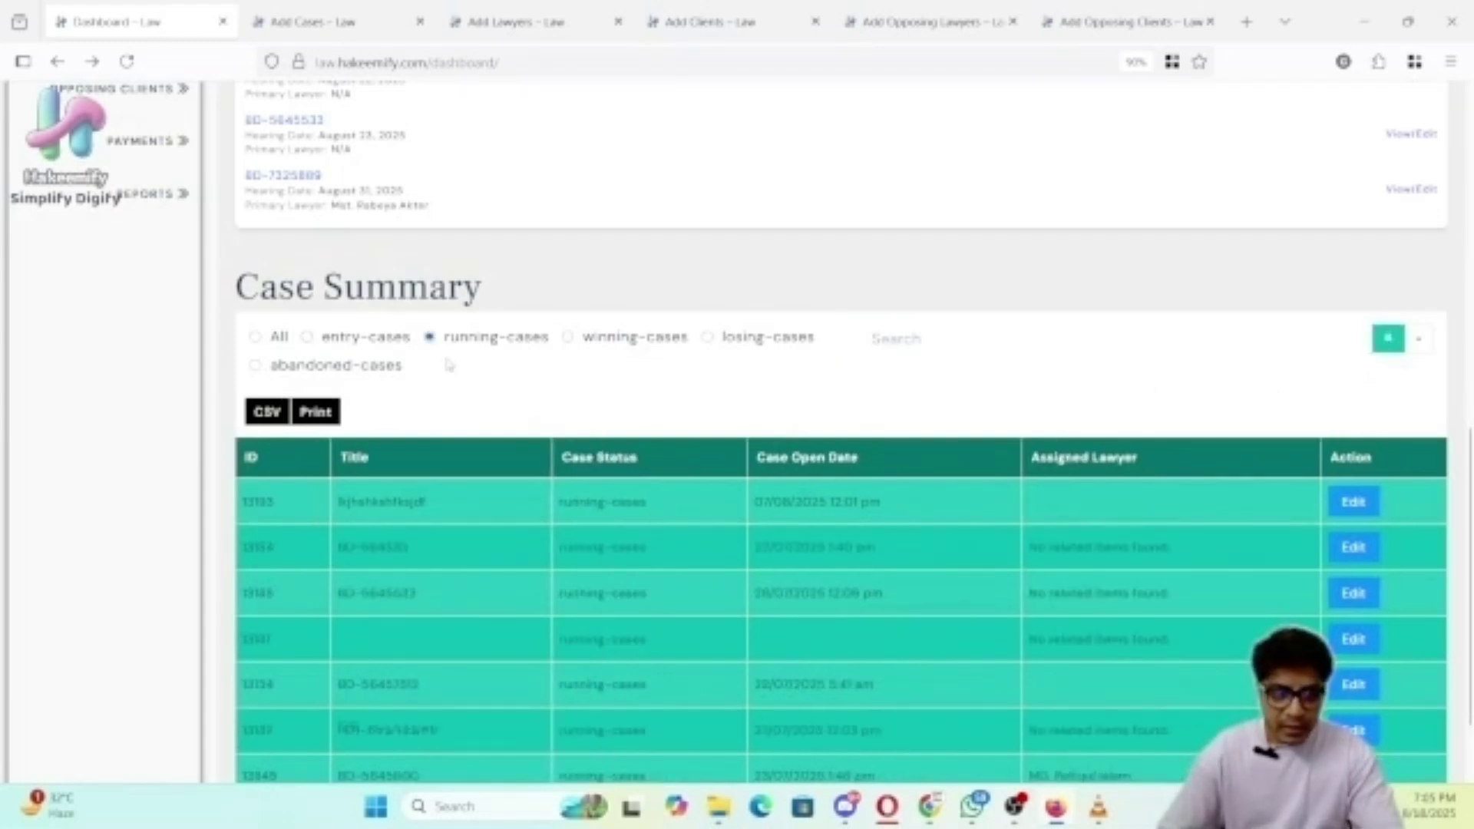
scroll(673, 426, "down", 2)
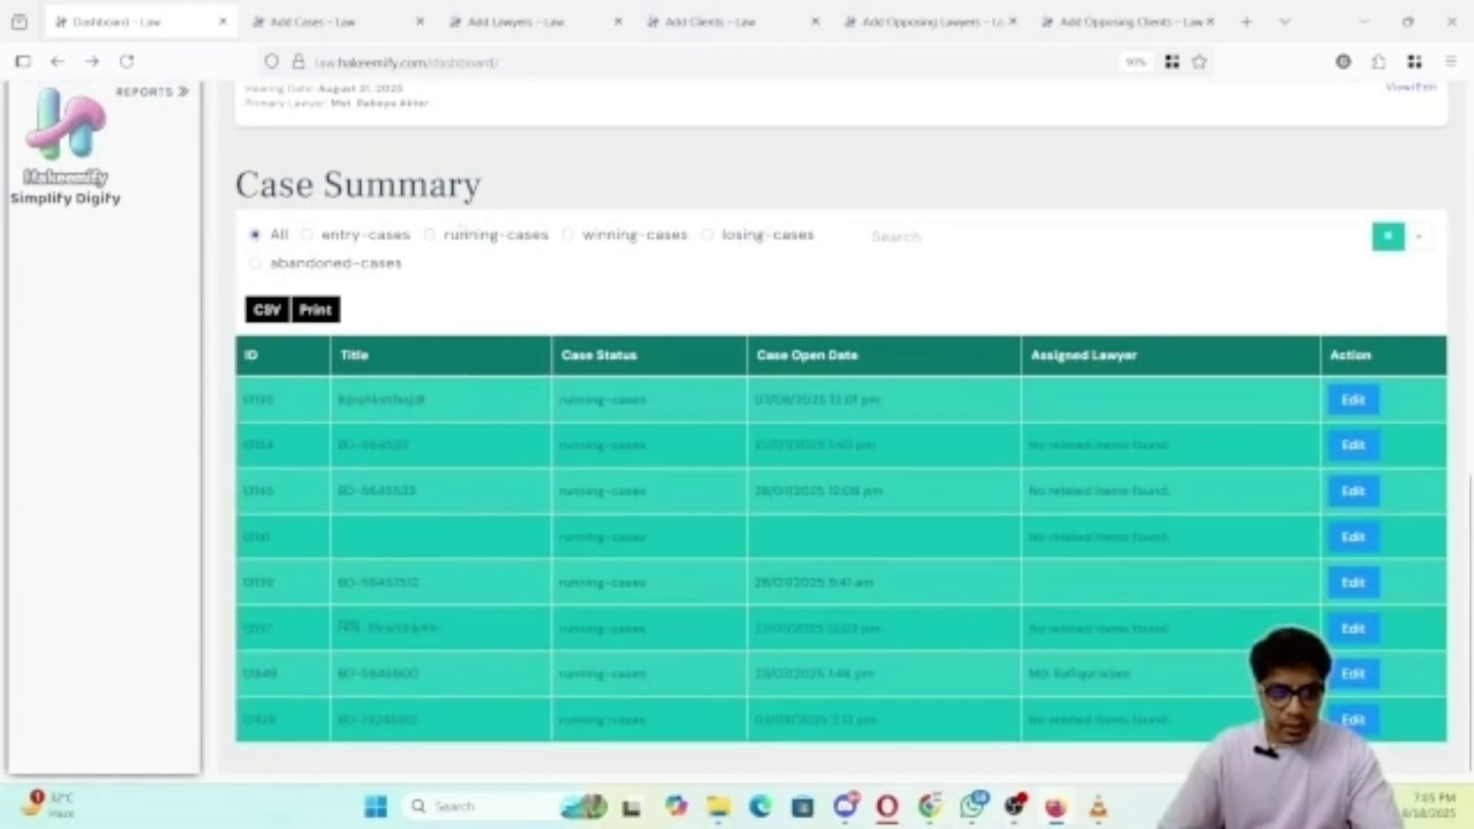
Search the Case Summary for "test" and open the case Test Bidirectional Sync – 103 for editing.
left_click(936, 237)
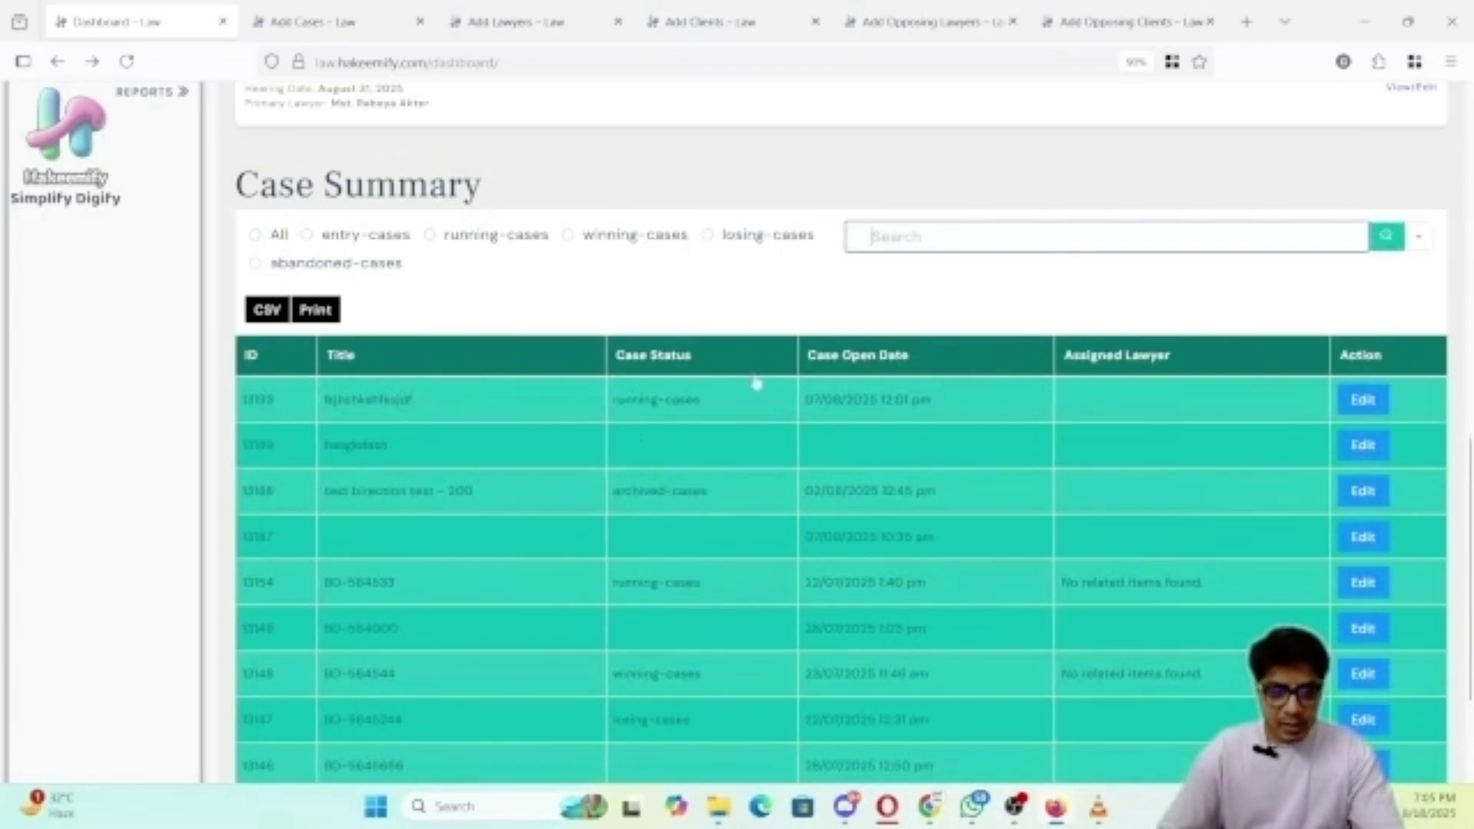
type("tast")
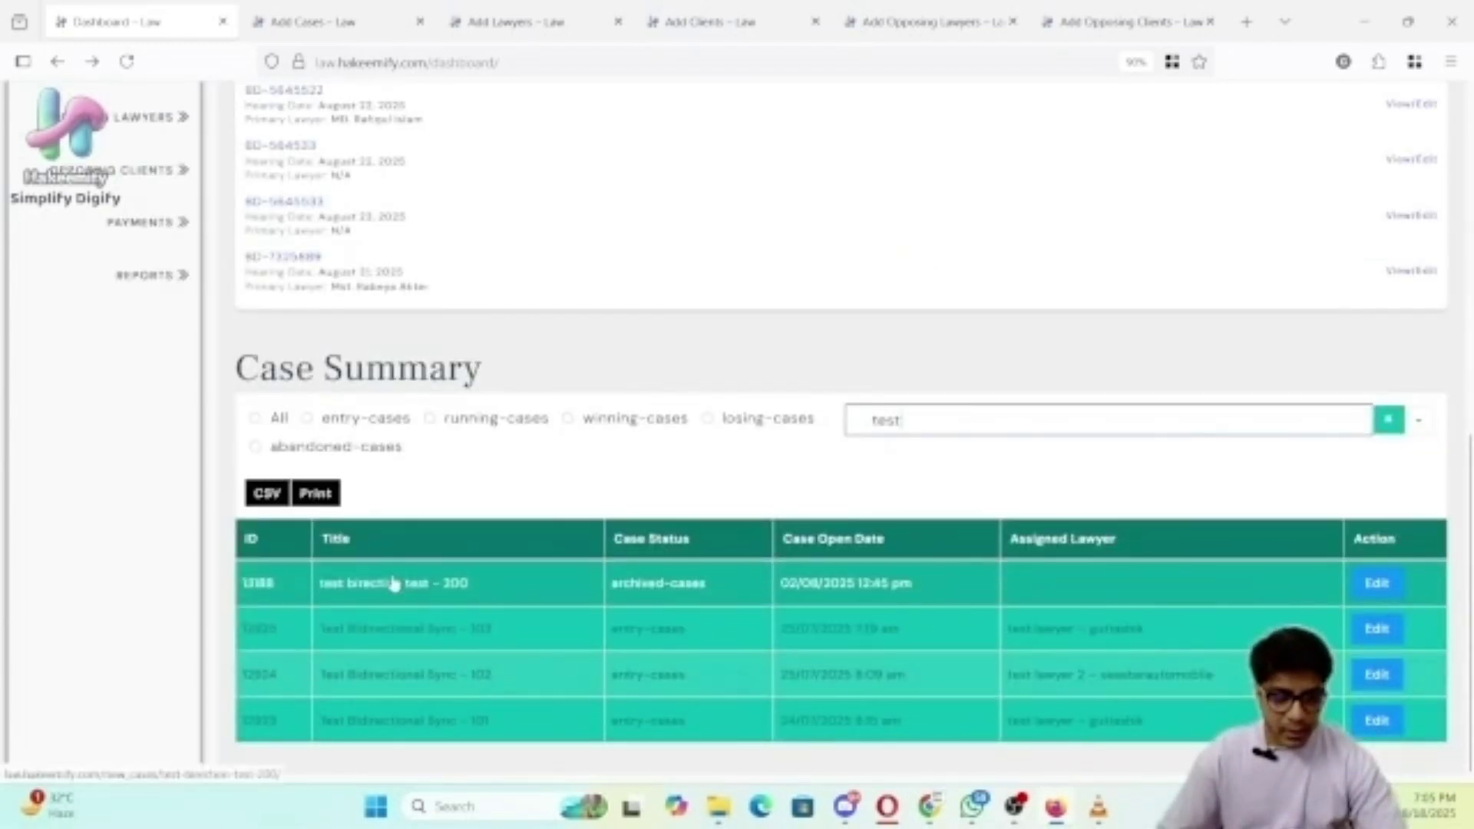
left_click(1373, 629)
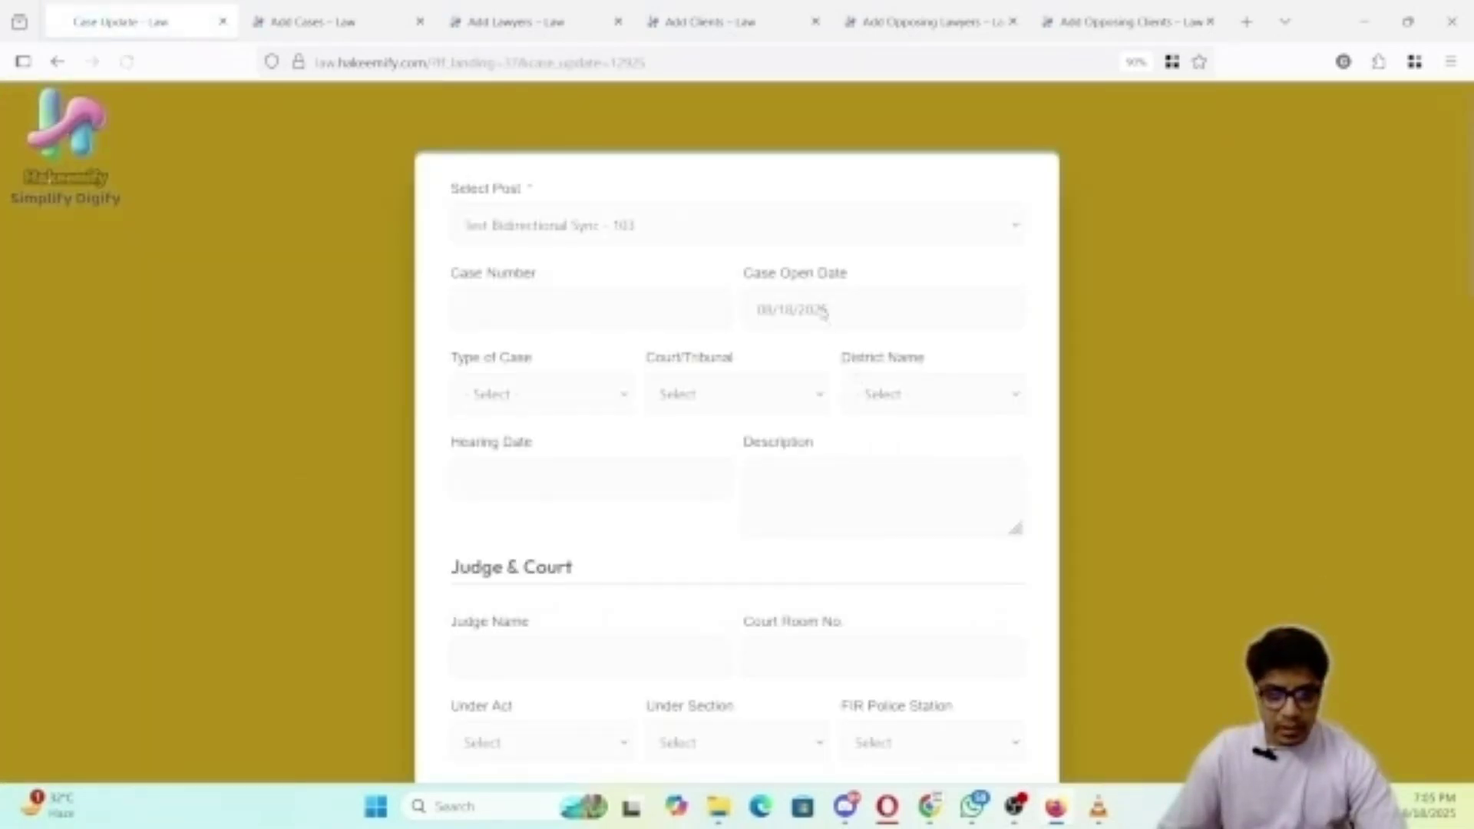
Set the case's hearing date to 08/20/2025 and fill in the judge's name.
scroll(822, 314, "down", 1)
scroll(821, 314, "down", 2)
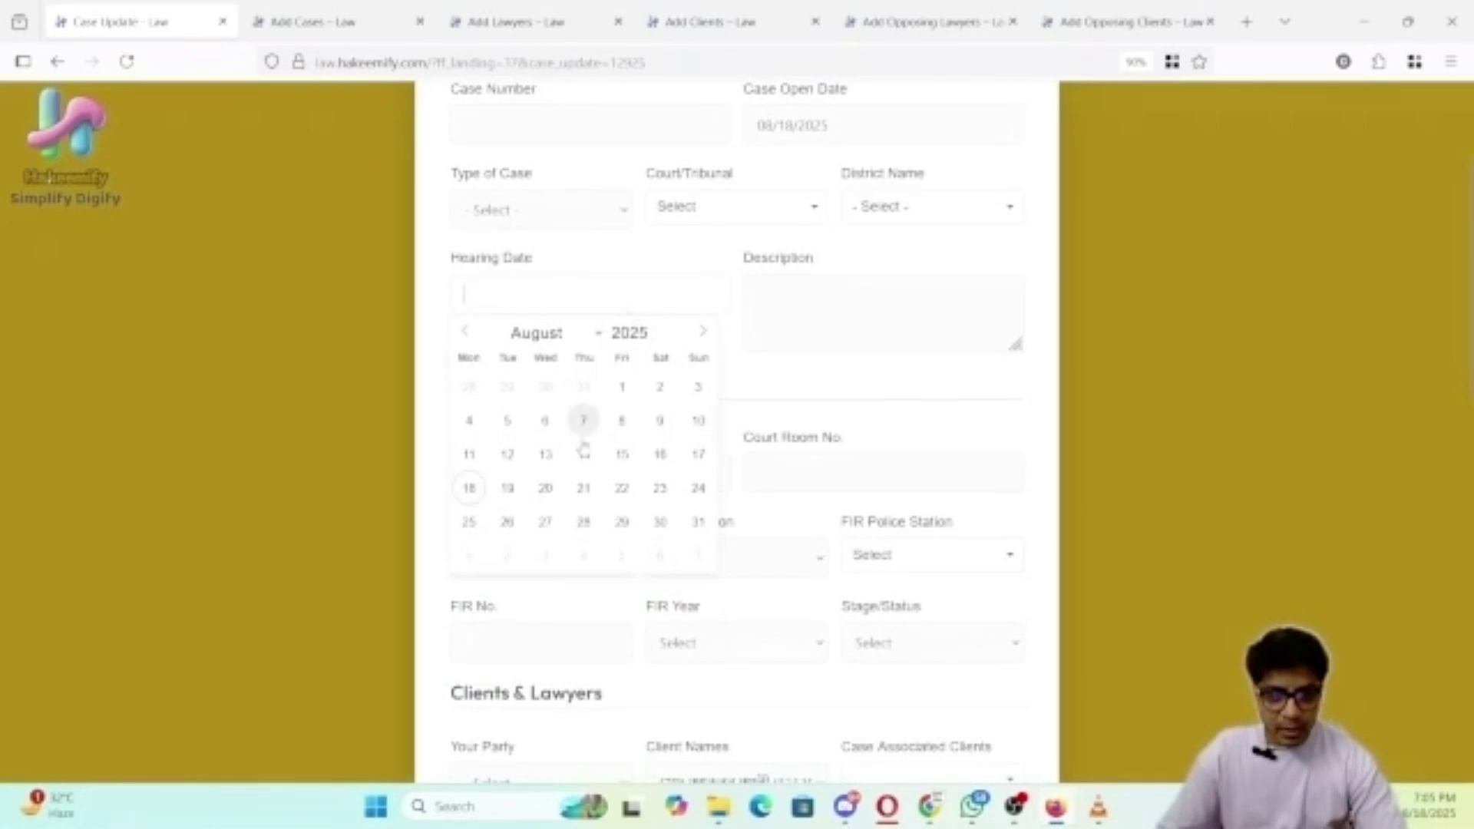
left_click(836, 454)
scroll(756, 427, "down", 2)
left_click(610, 287)
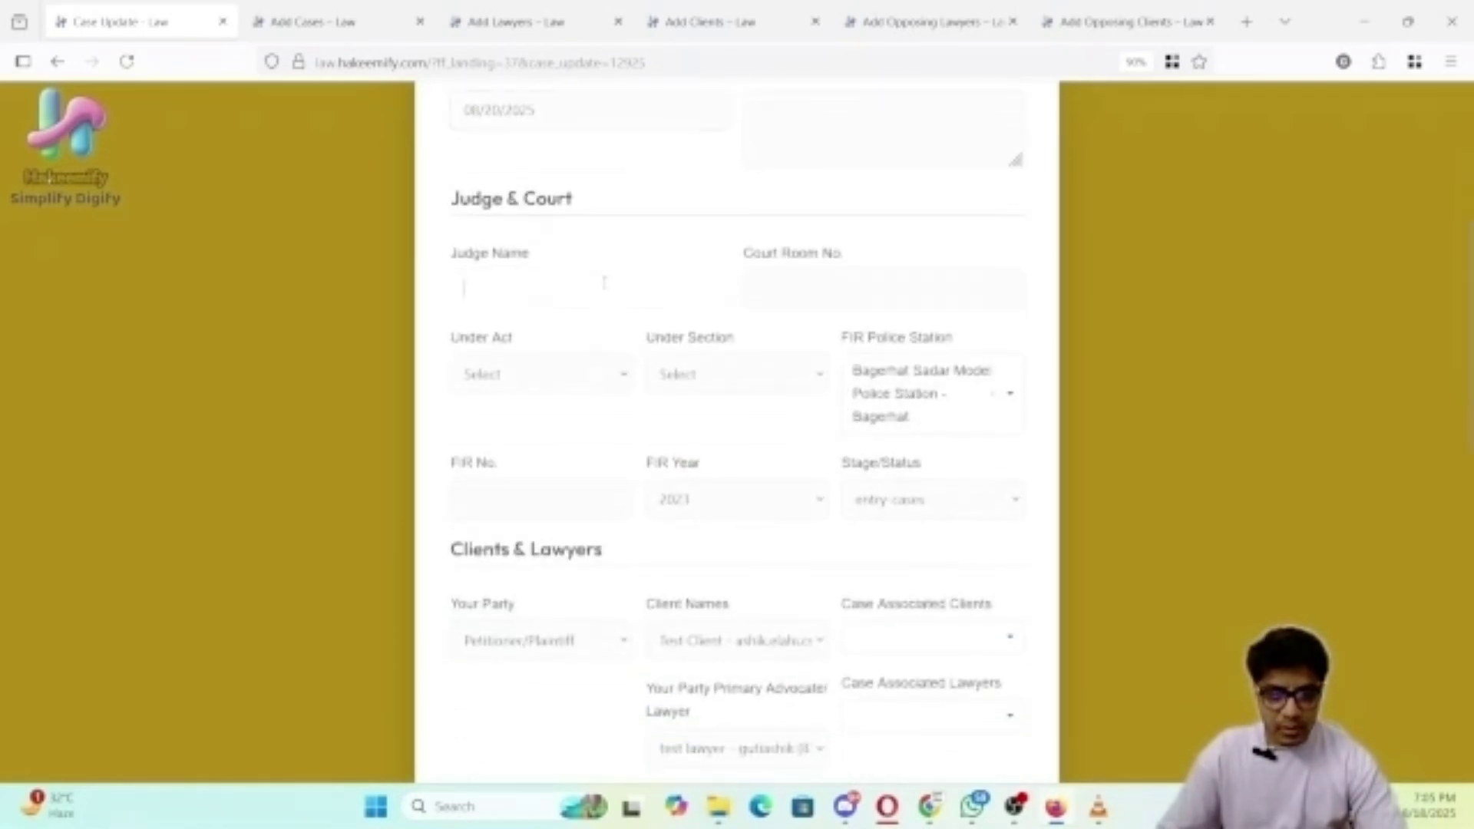
type("tei")
Submit the case update and return to the dashboard.
scroll(628, 290, "down", 10)
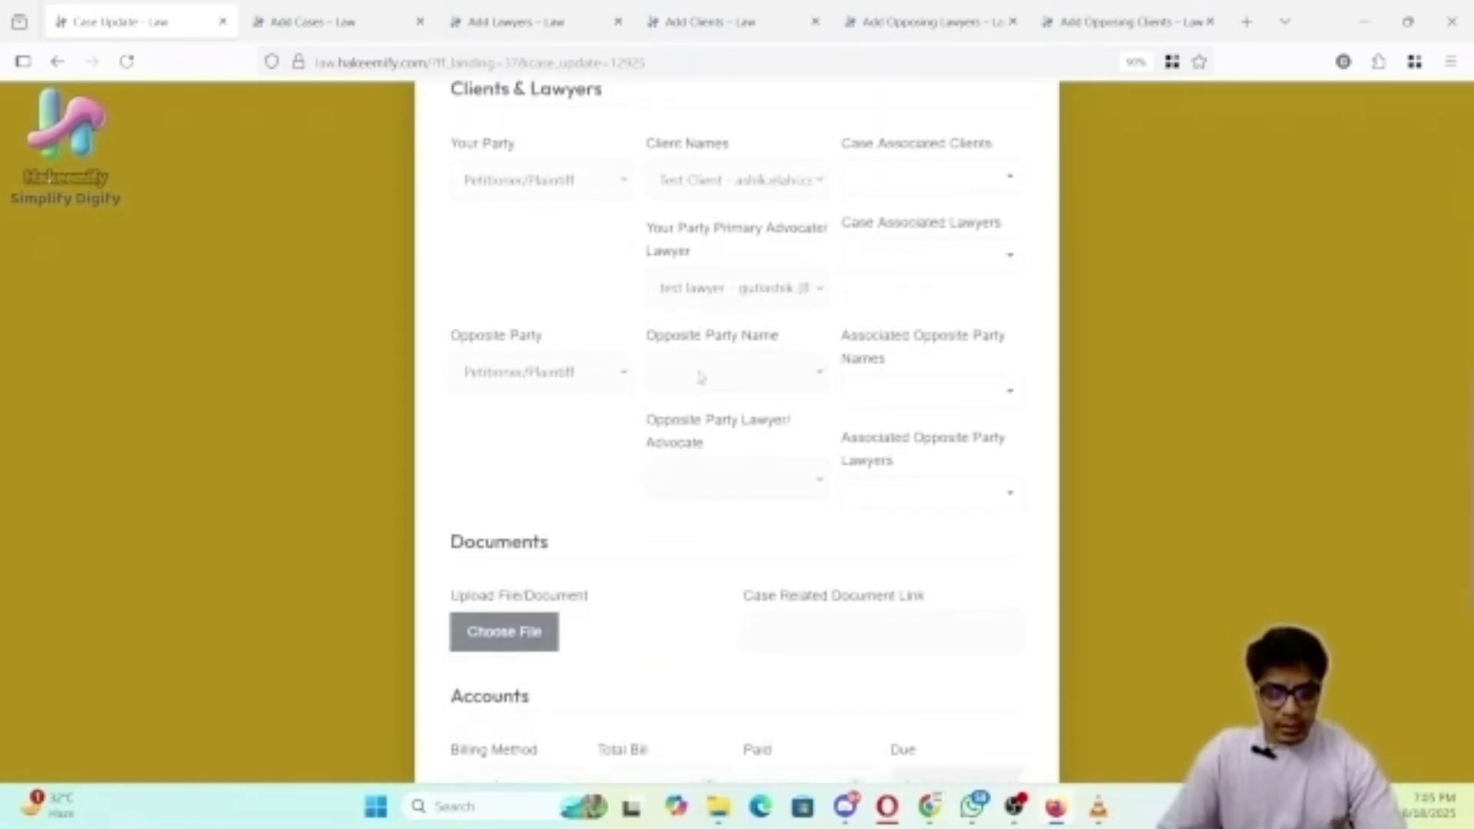
left_click(708, 649)
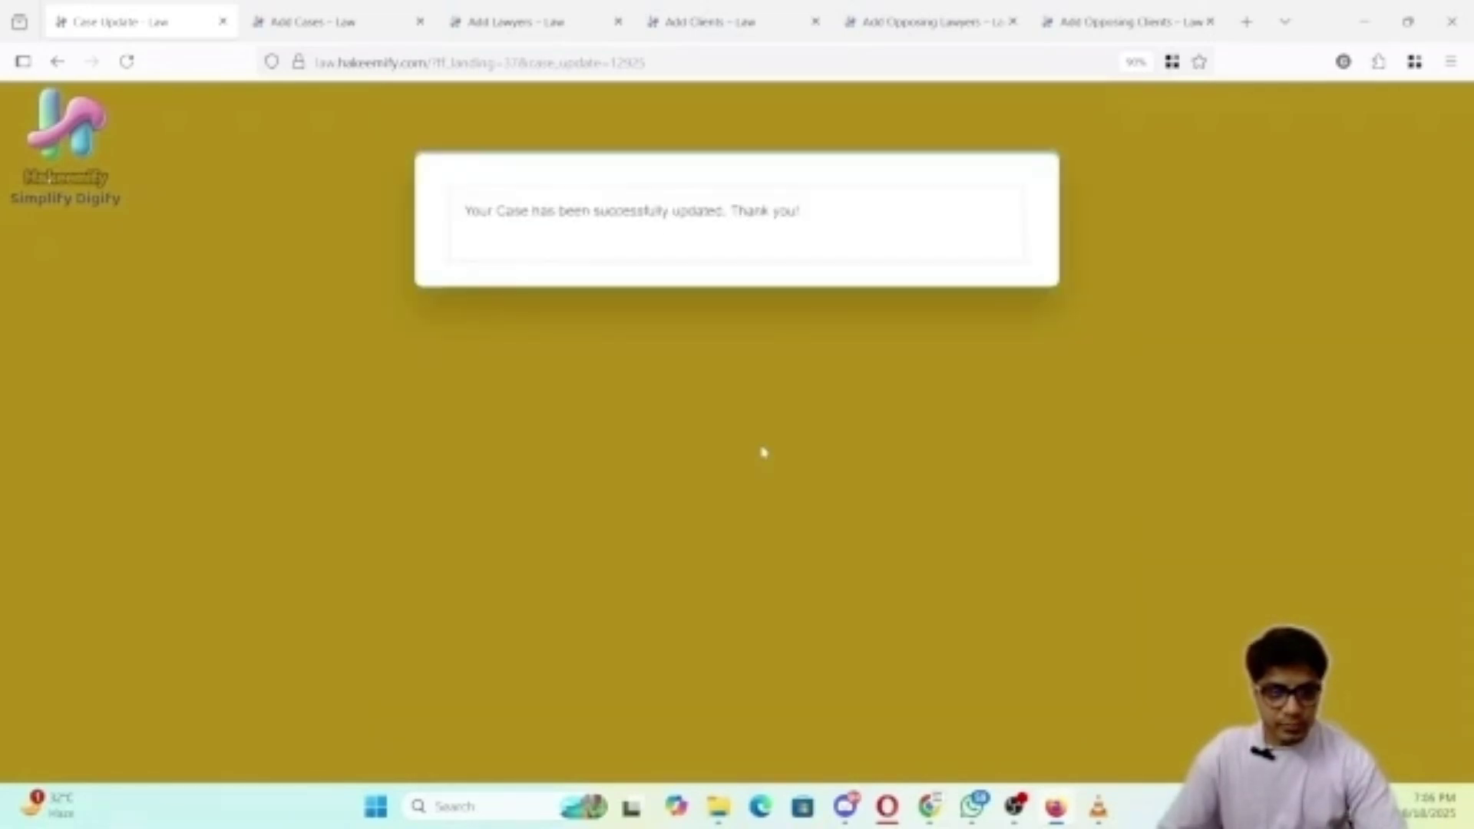
left_click(58, 63)
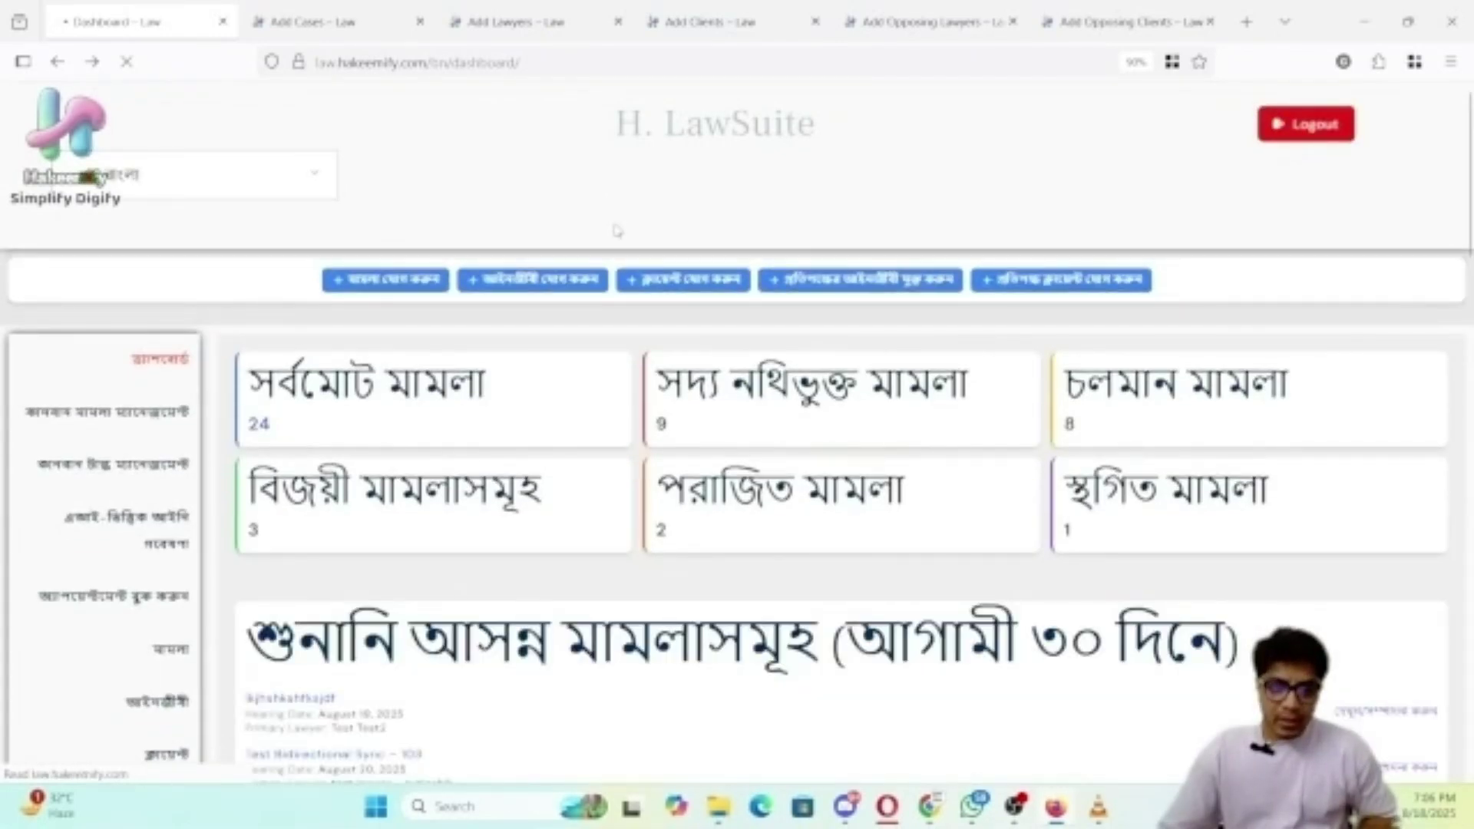
Look over the Bengali version of the dashboard and switch the site language to English.
scroll(614, 230, "down", 2)
scroll(536, 260, "up", 2)
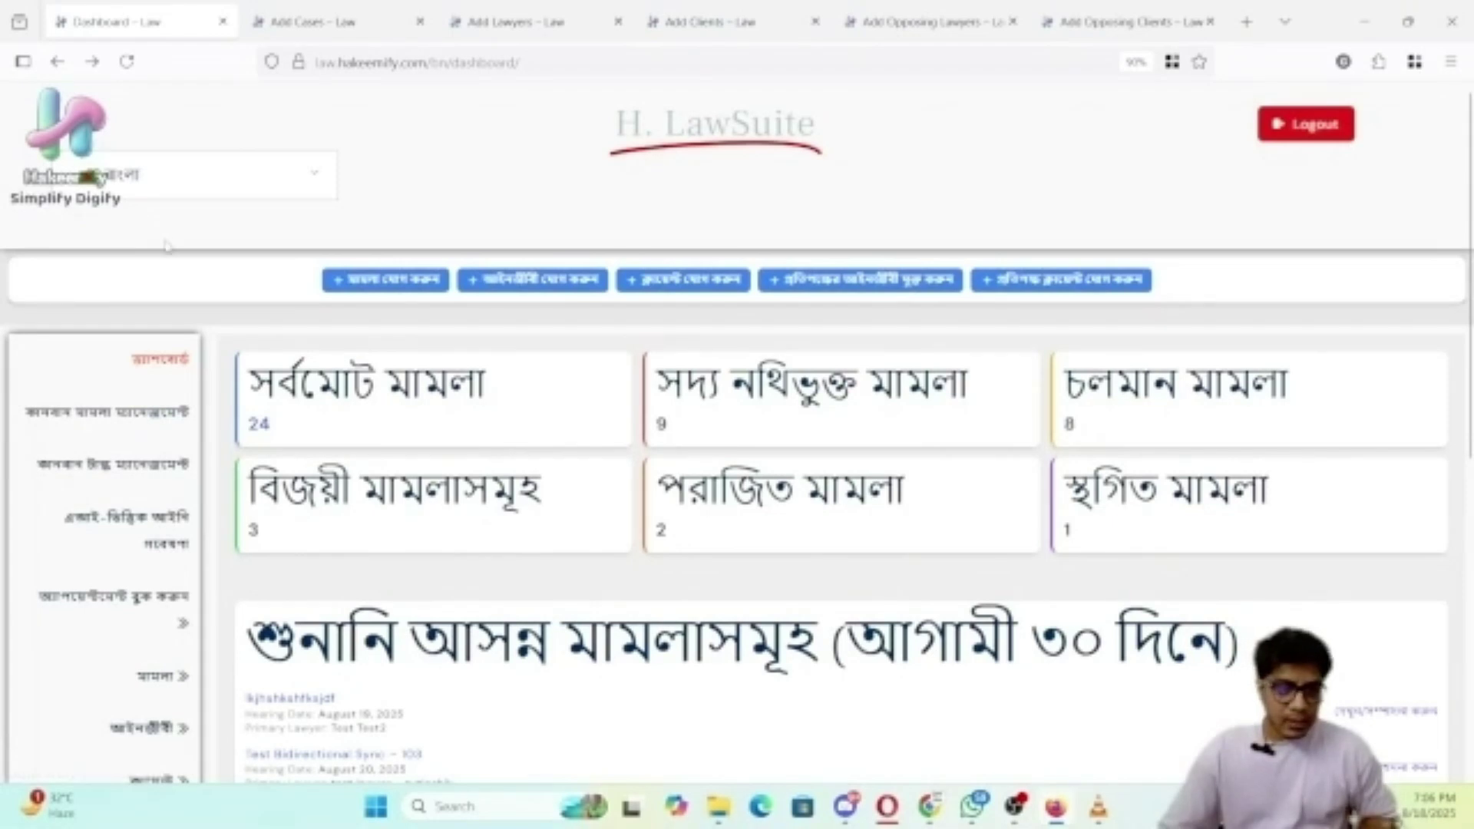
left_click(126, 177)
left_click(123, 218)
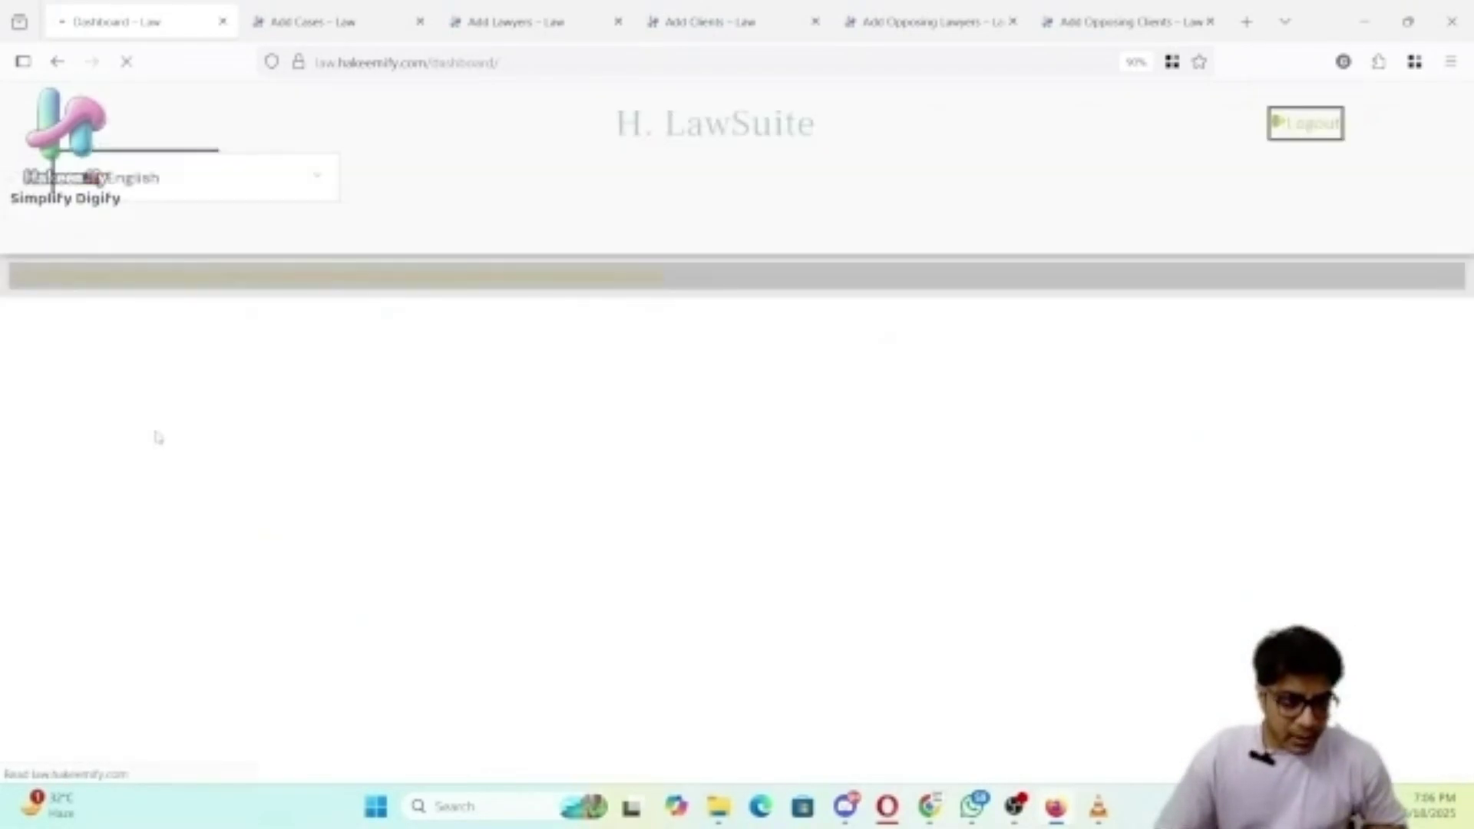
Review the dashboard's sidebar navigation from the Kanban entries down to Reports, including the Payments and Reports submenu options.
scroll(157, 436, "down", 3)
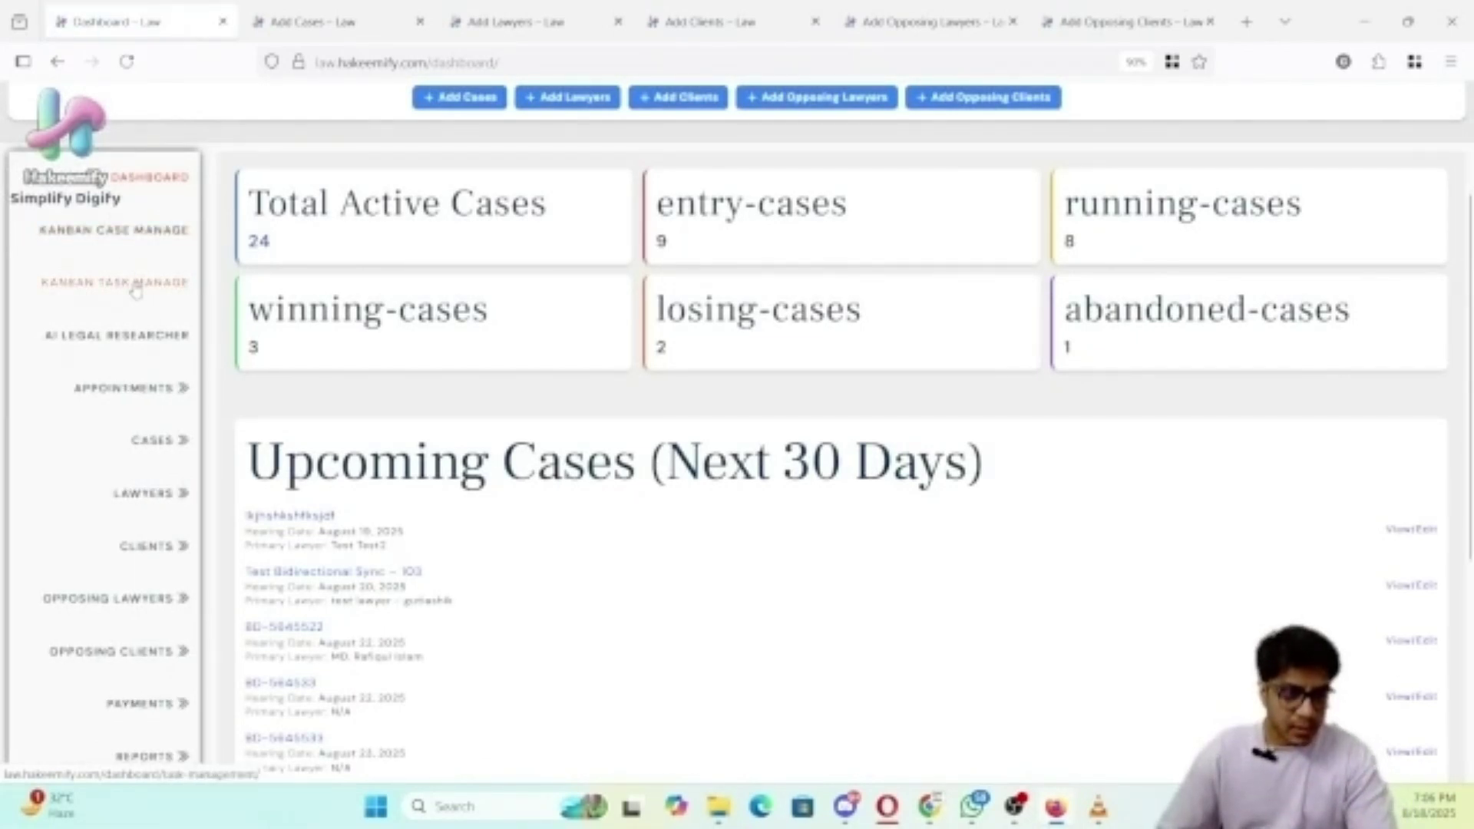
mouse_move(164, 507)
scroll(165, 499, "down", 3)
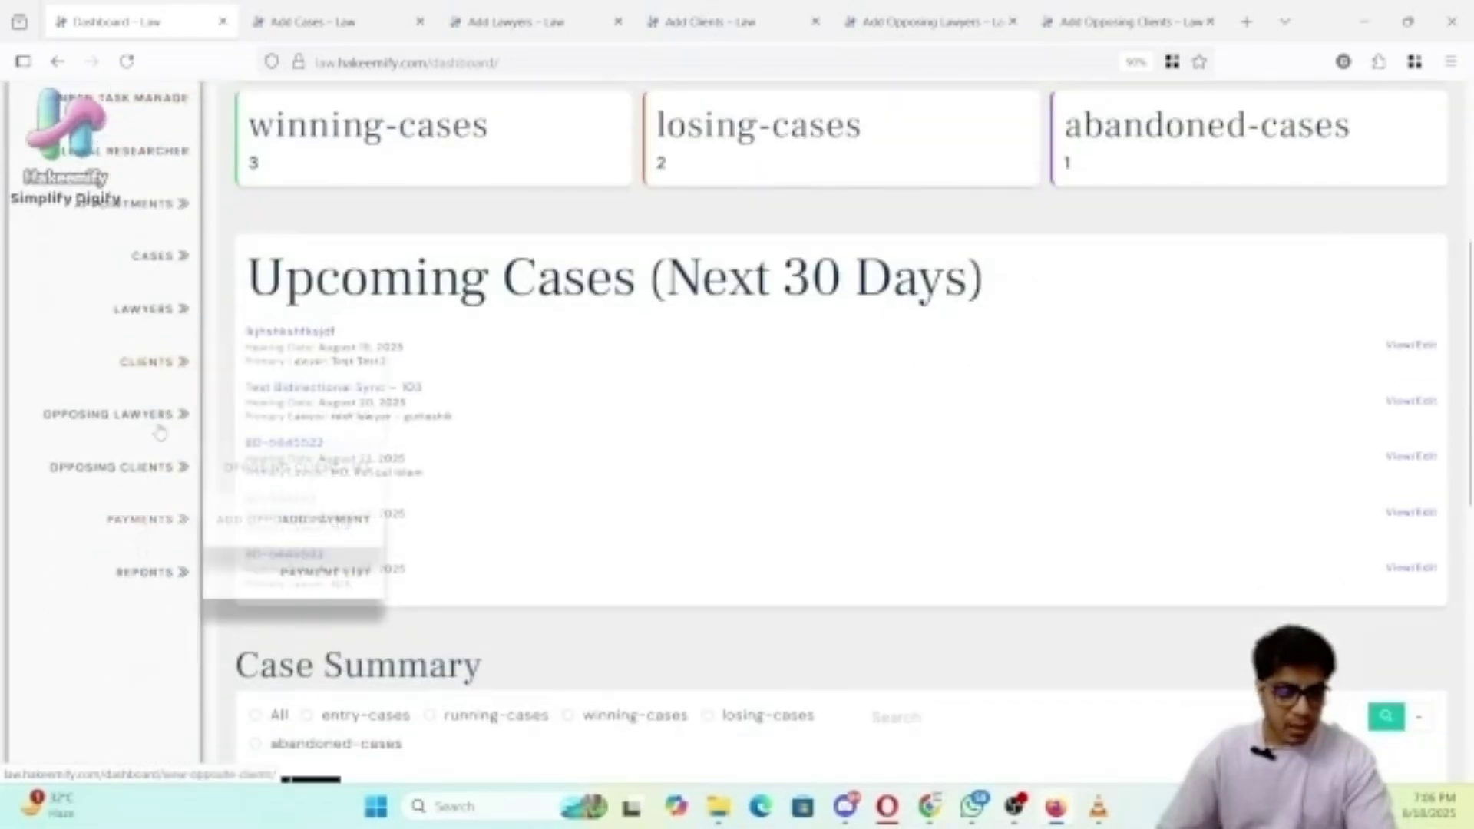
mouse_move(154, 533)
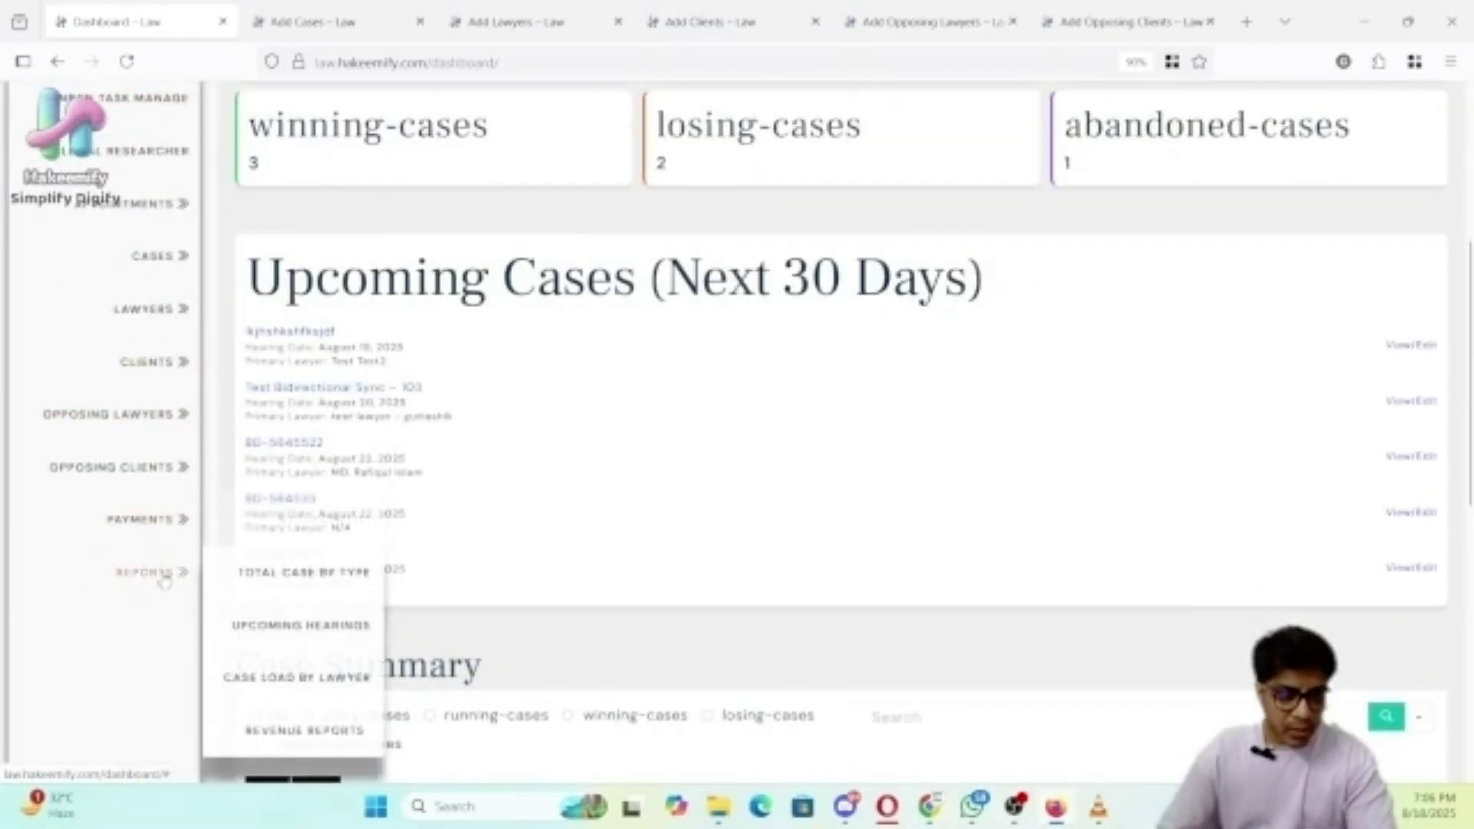
scroll(606, 541, "up", 5)
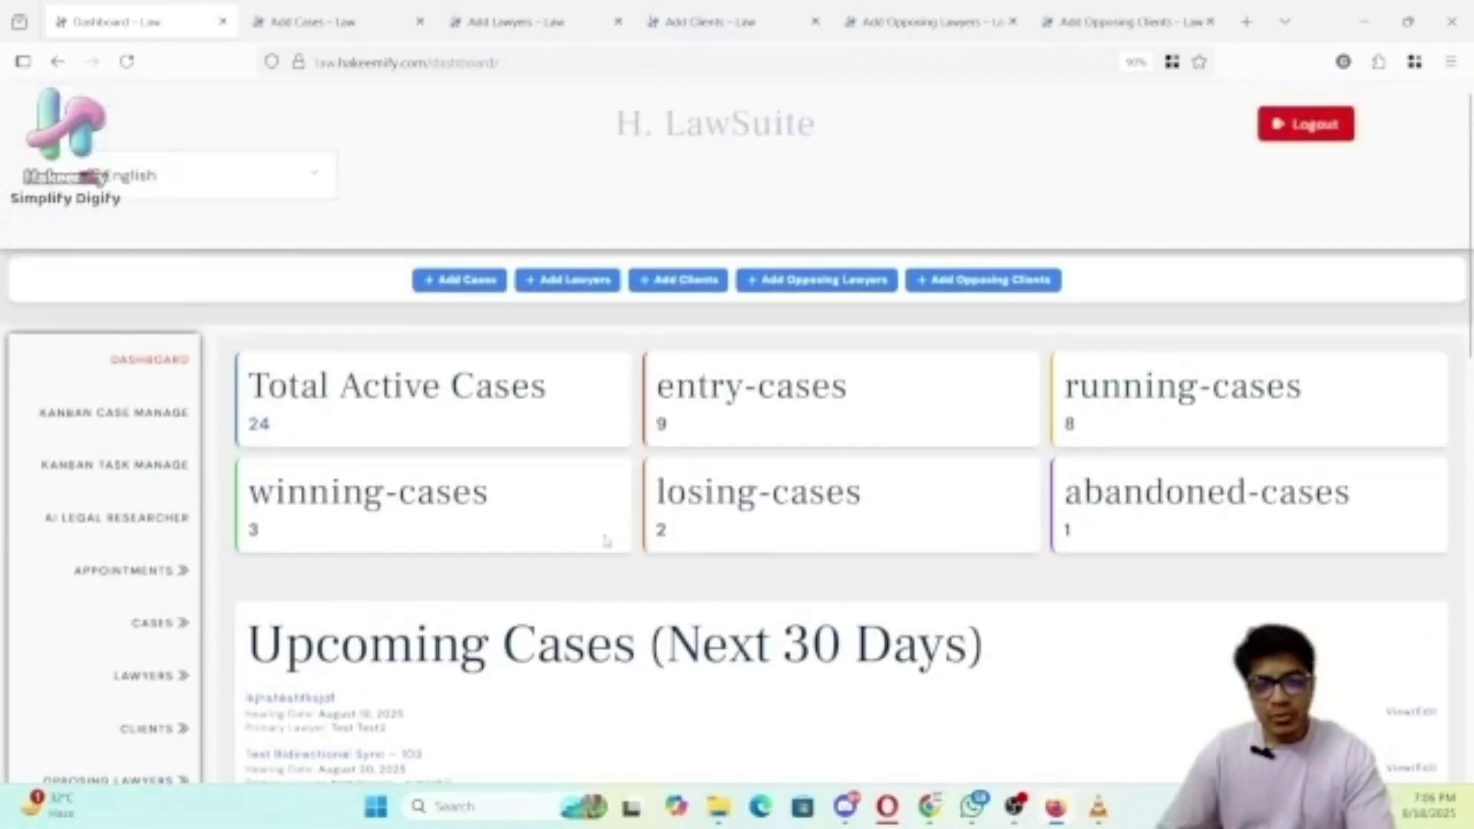